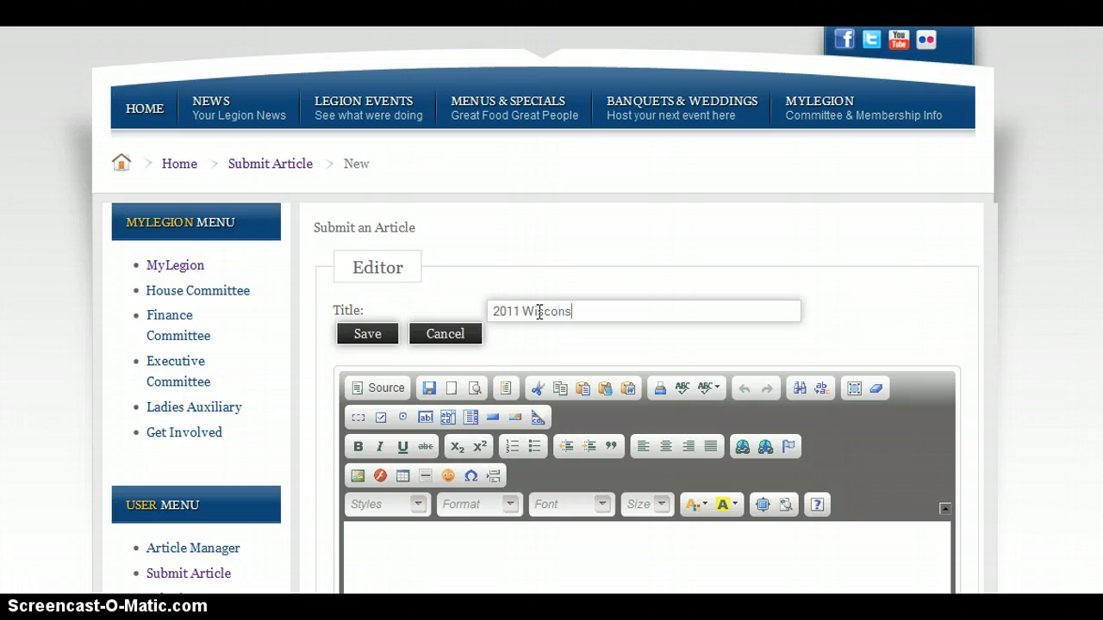
Complete the article title as 2011 Wisconsin All Star Team
text(ll Star Team)
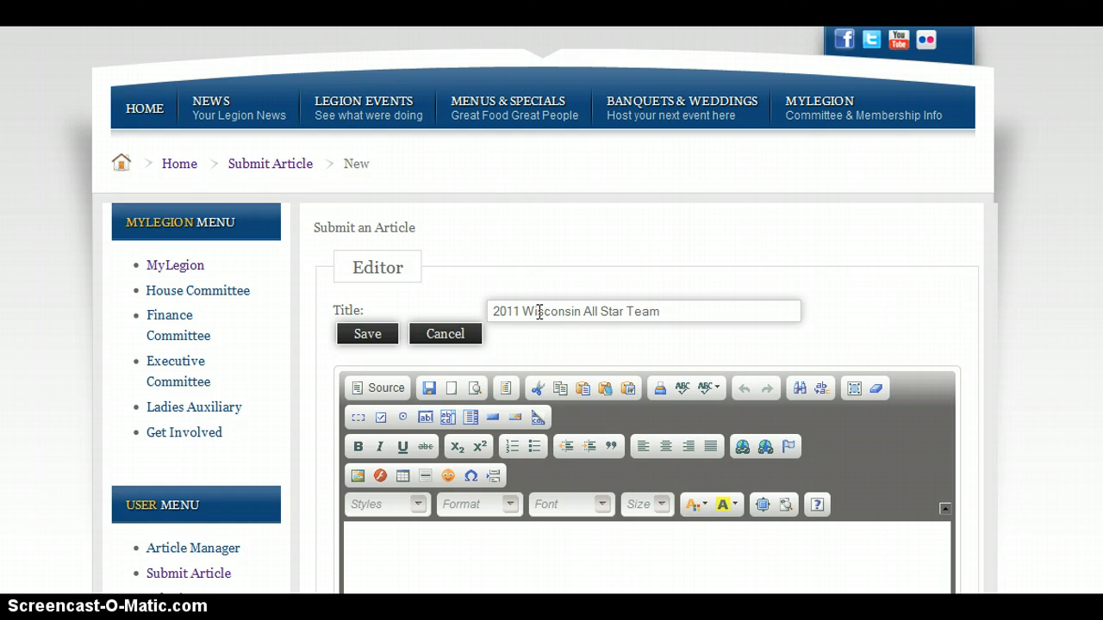
scroll(540, 312, down, 1)
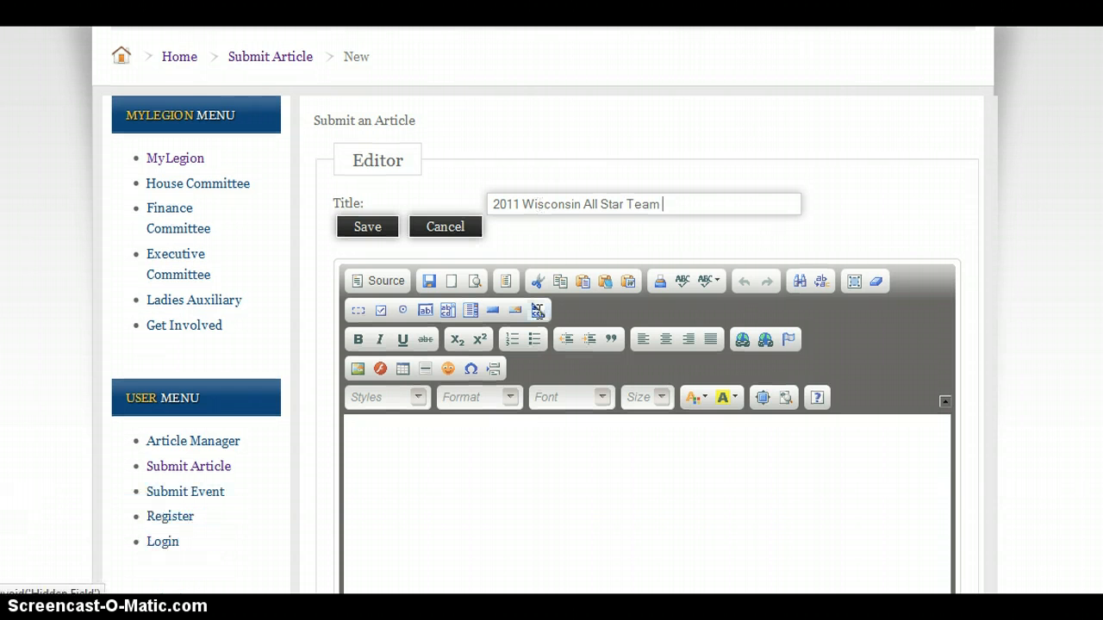
click(484, 449)
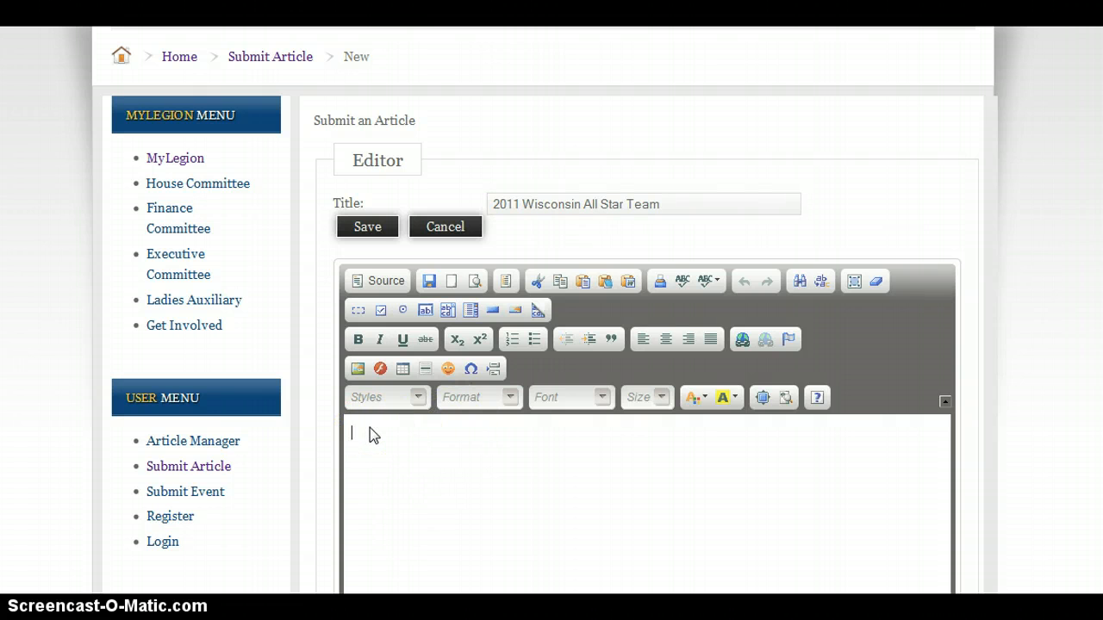
click(447, 477)
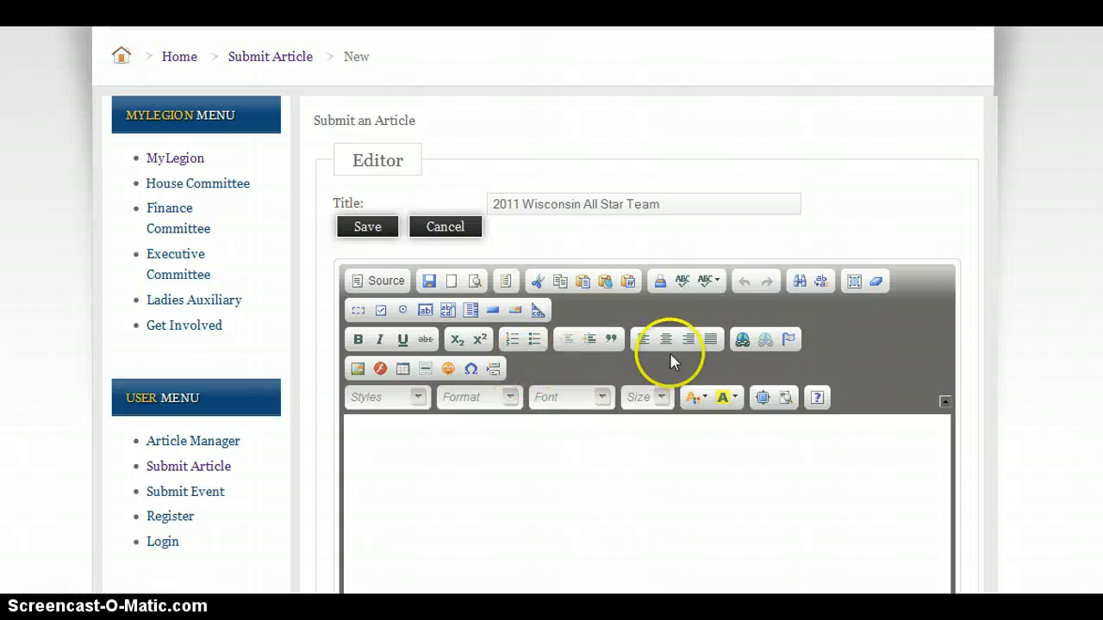
click(760, 399)
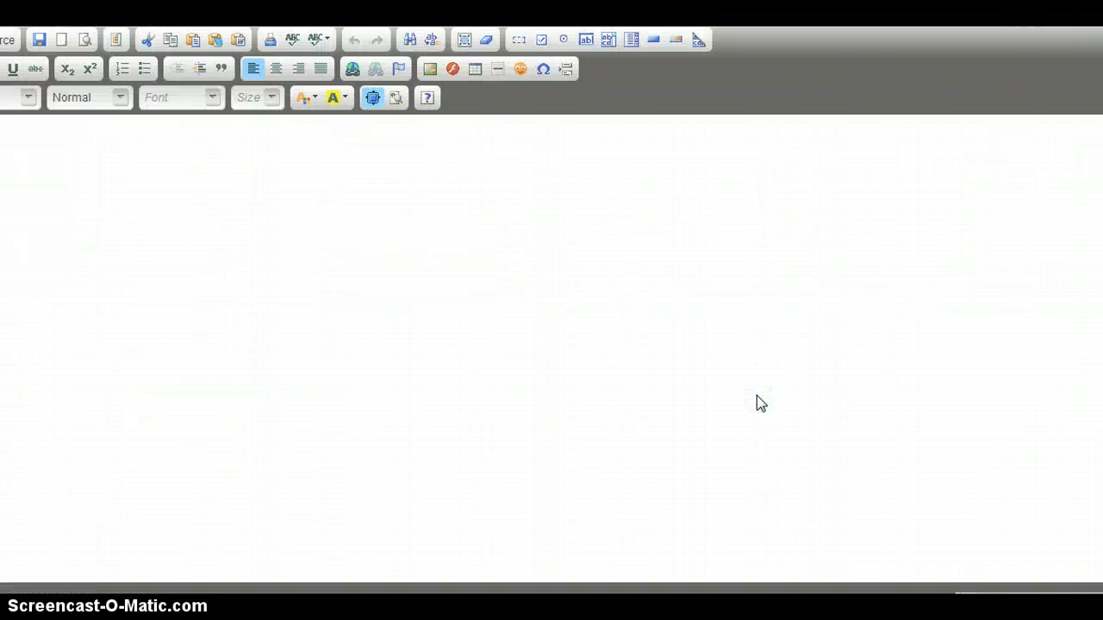
click(370, 99)
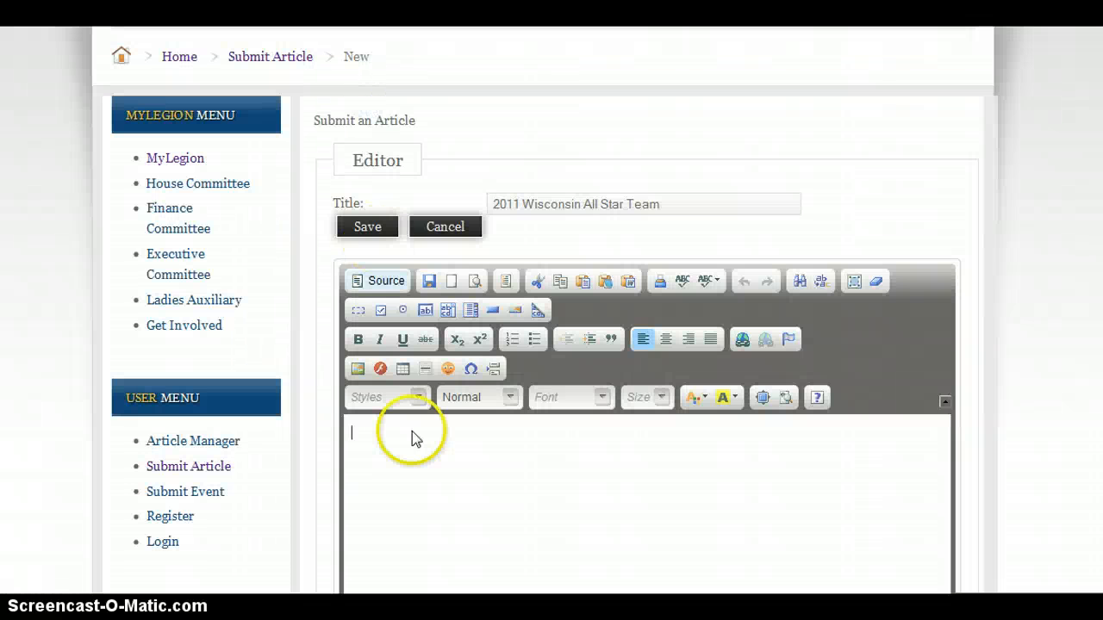
click(412, 465)
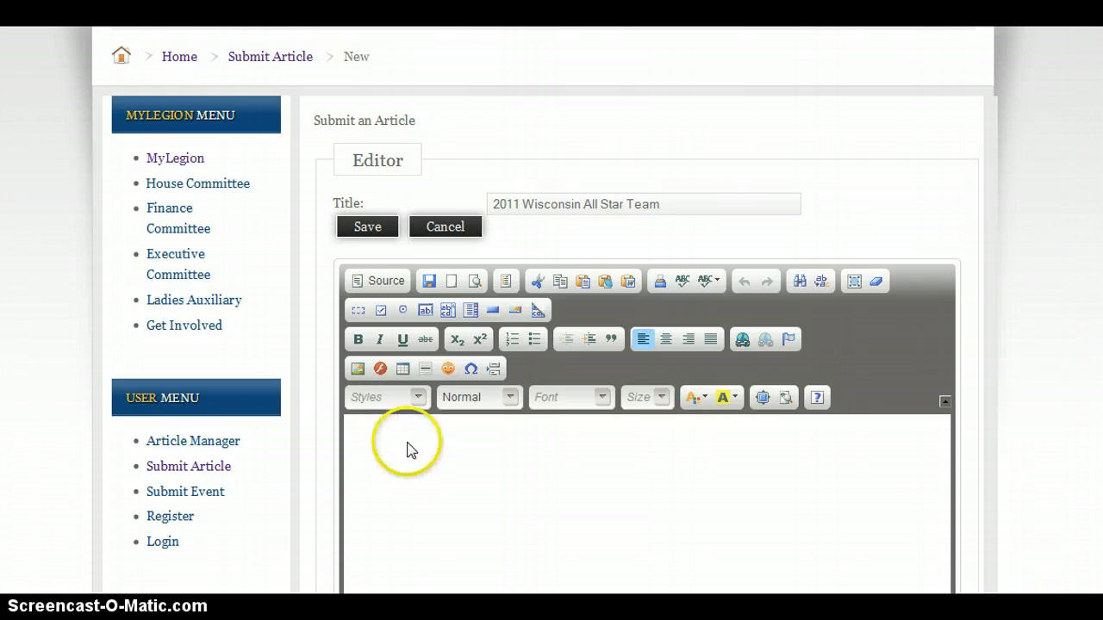
click(408, 448)
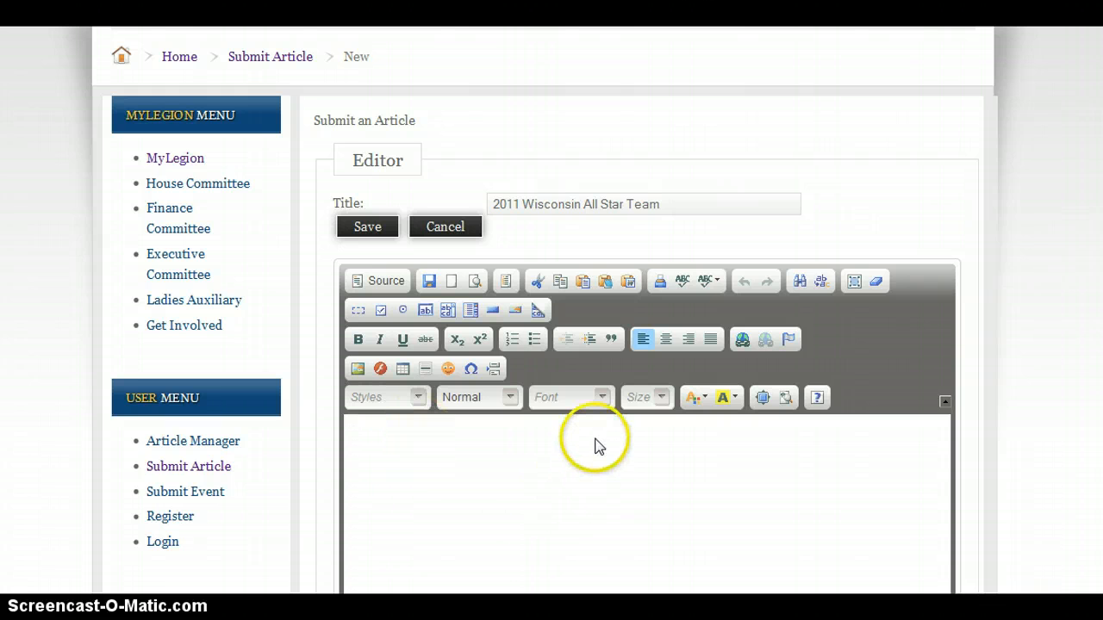
Open the Image dialog and upload the baseball team photo from the Website Design library to the server
click(360, 374)
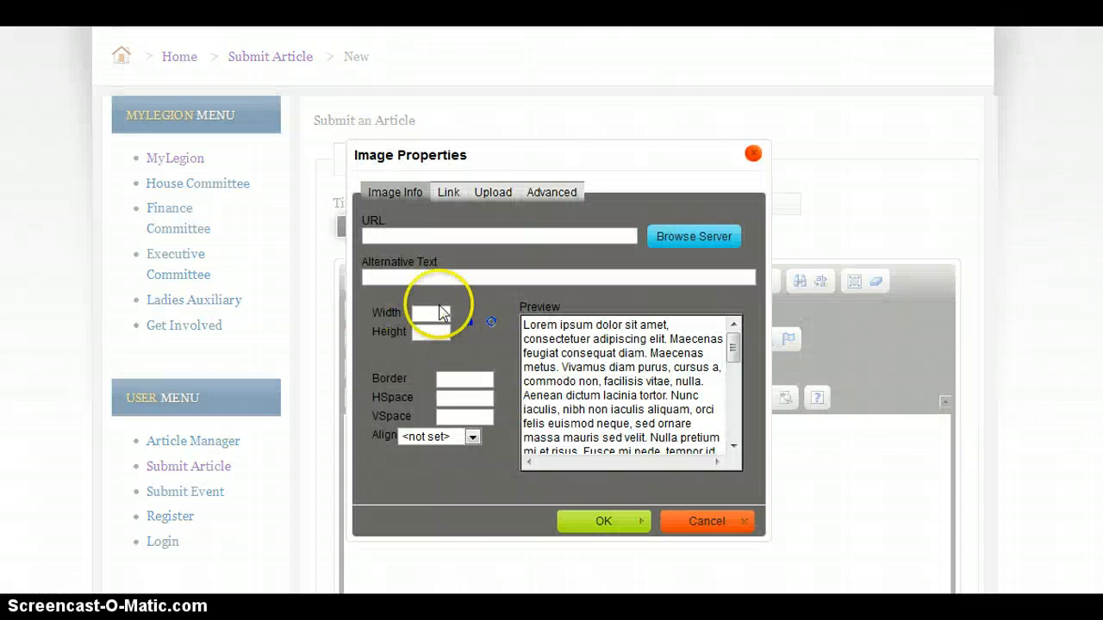
click(500, 198)
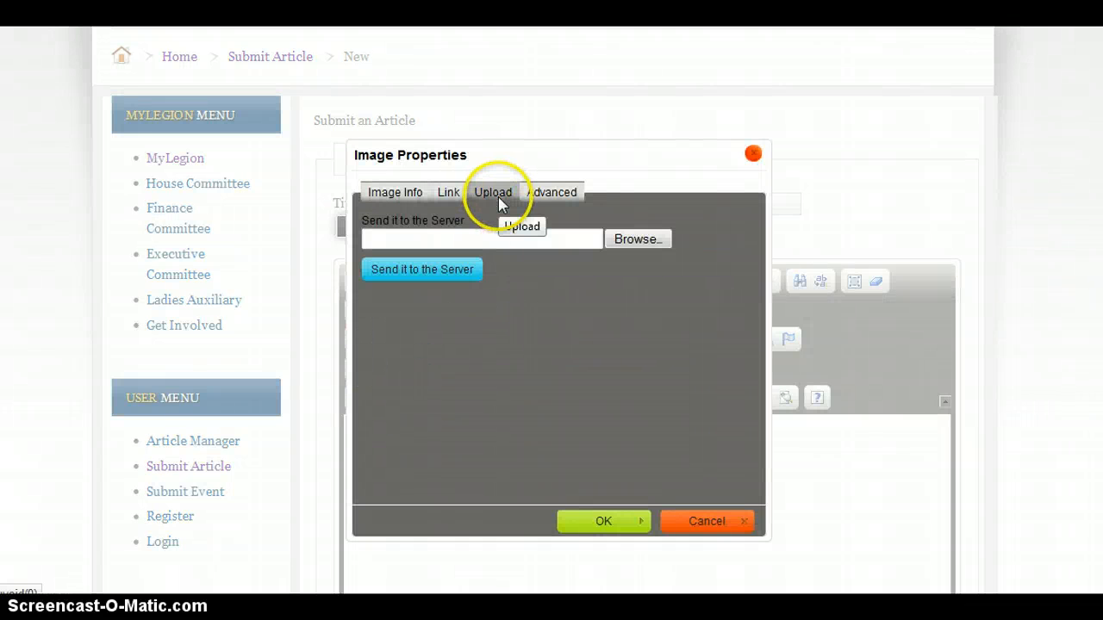
click(642, 239)
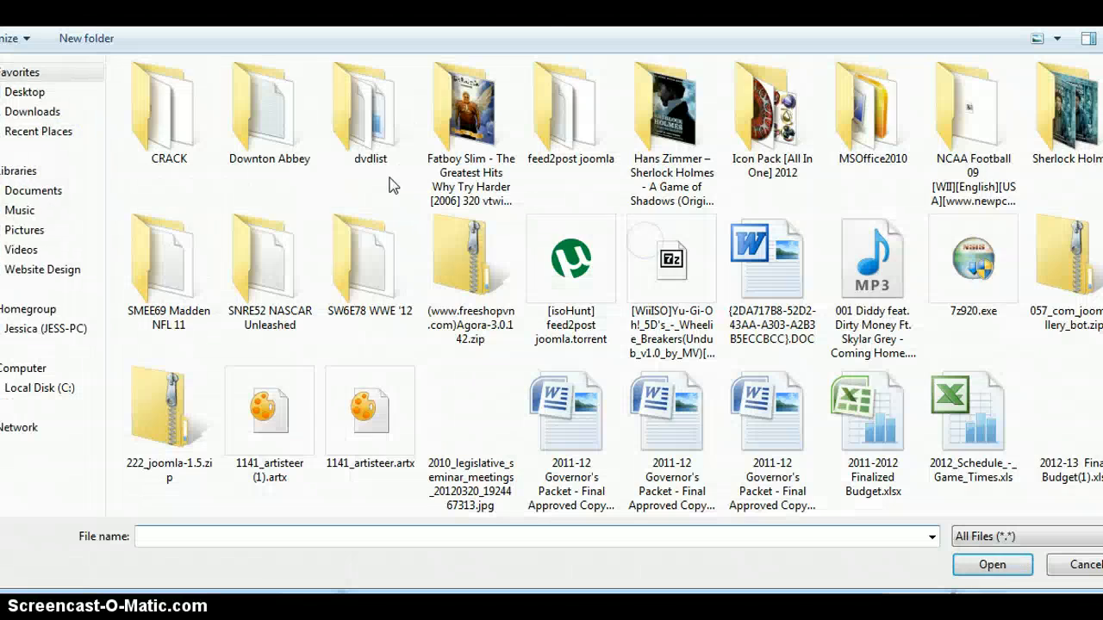
click(23, 272)
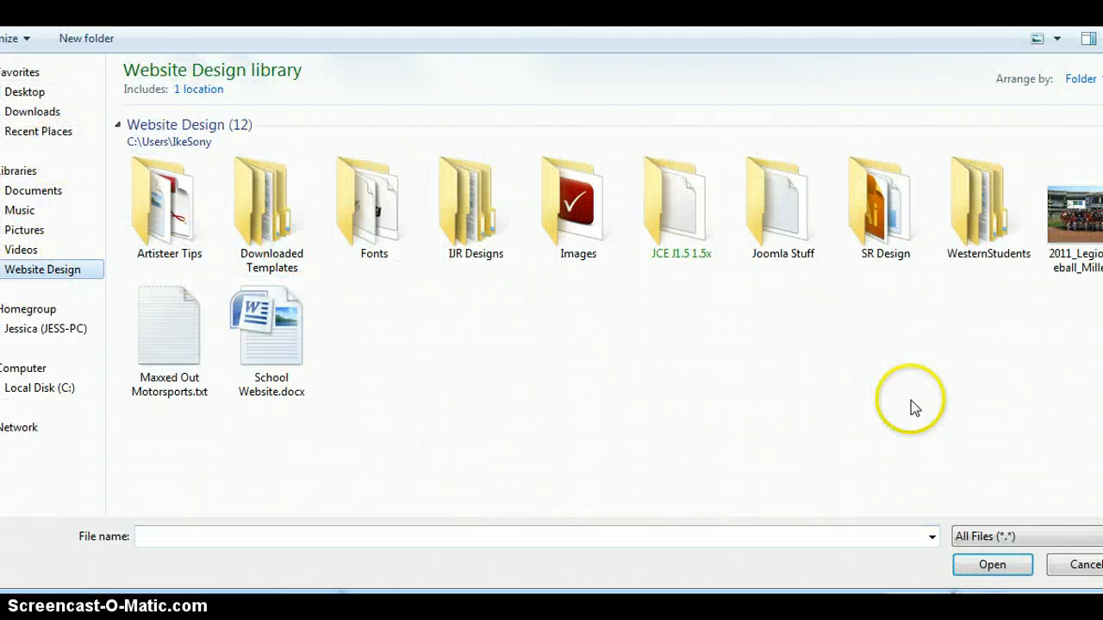
double_click(1055, 236)
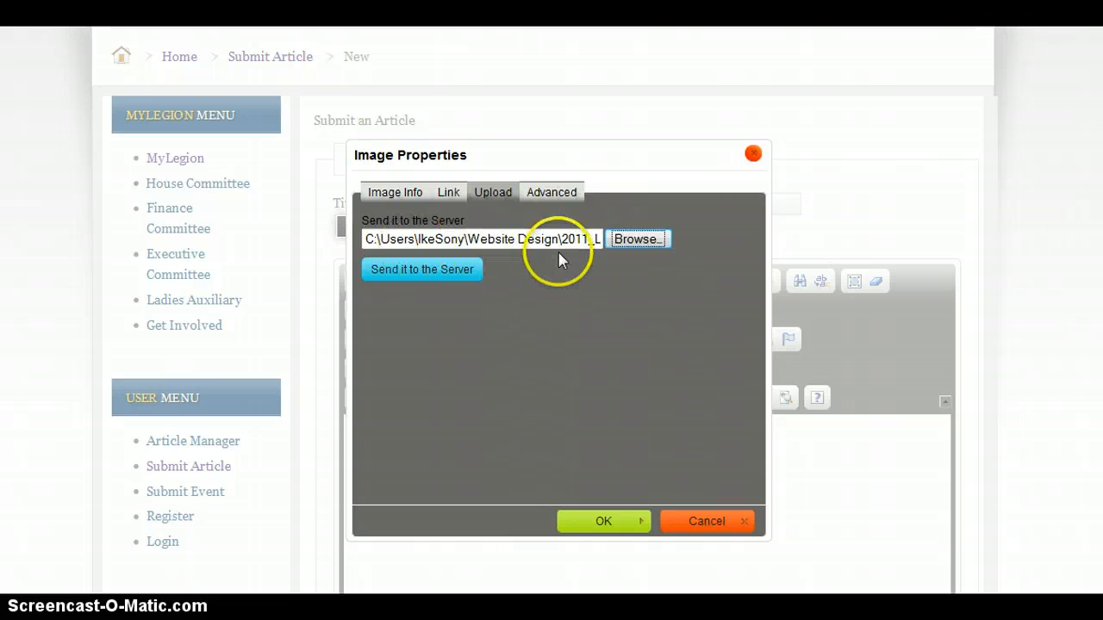
click(447, 274)
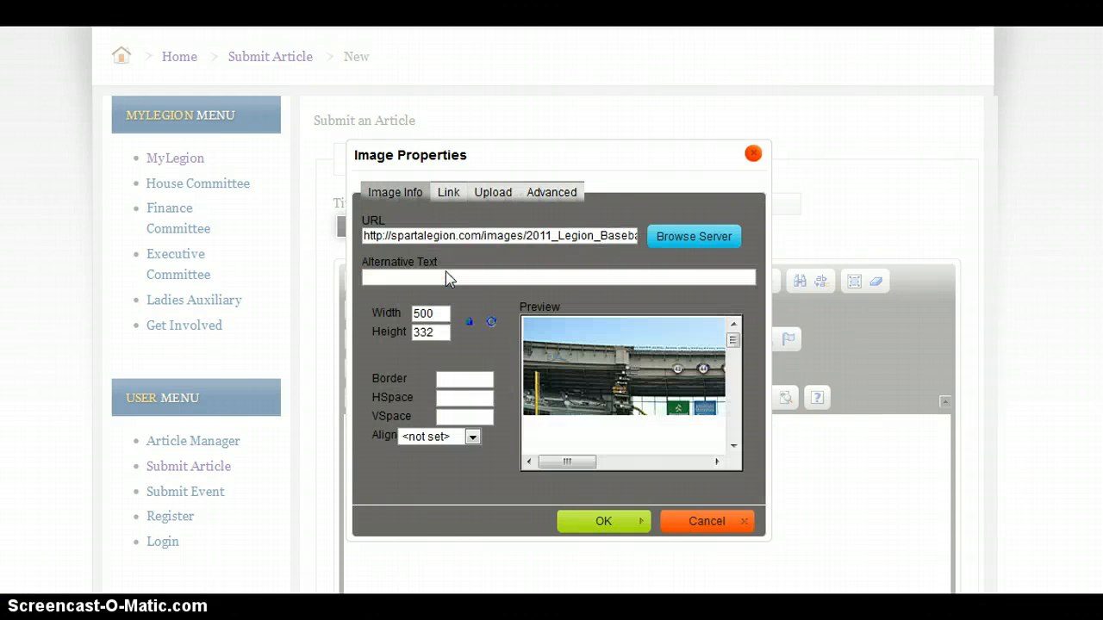
Set the image width to 400, horizontal spacing to 15 and alignment to Left, and insert the image
click(442, 315)
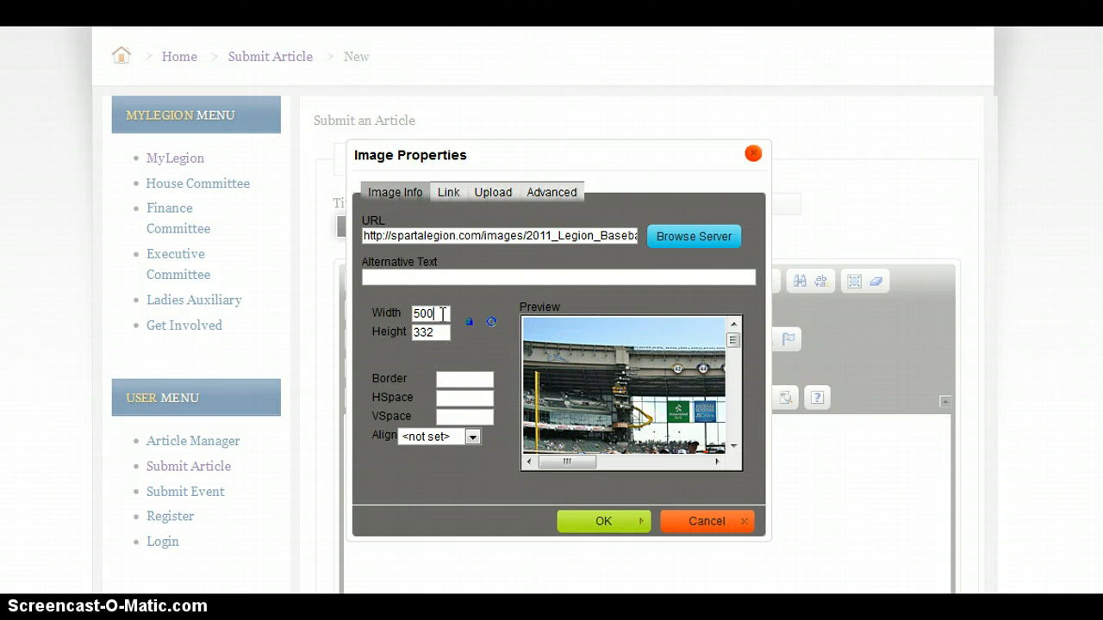
key(BackSpace)
key(BackSpace)
key(BackSpace)
text(400)
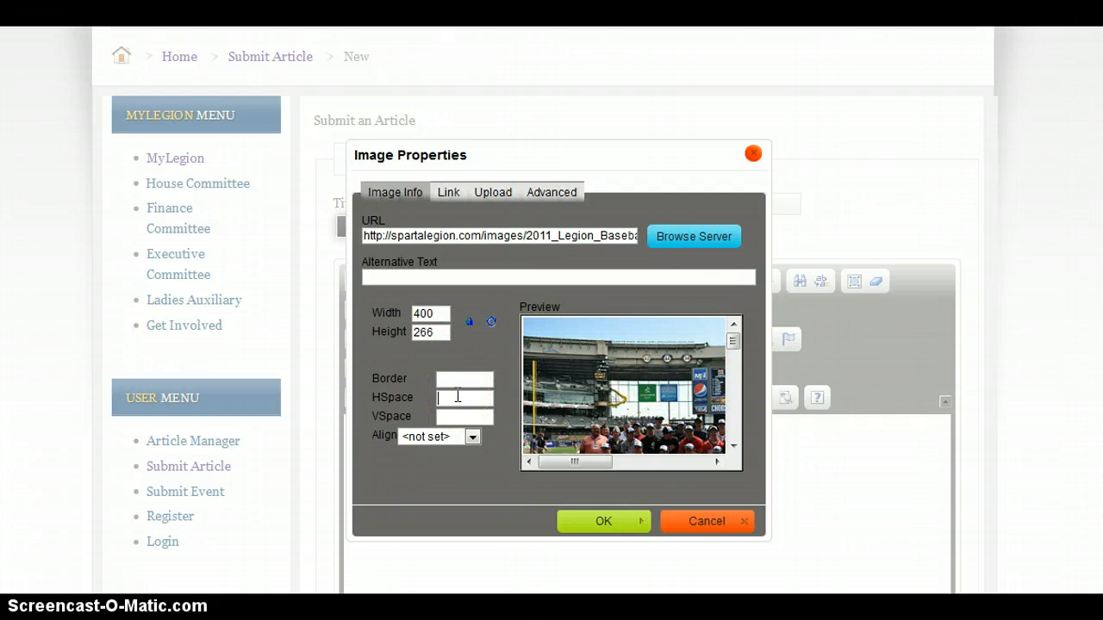
text(15)
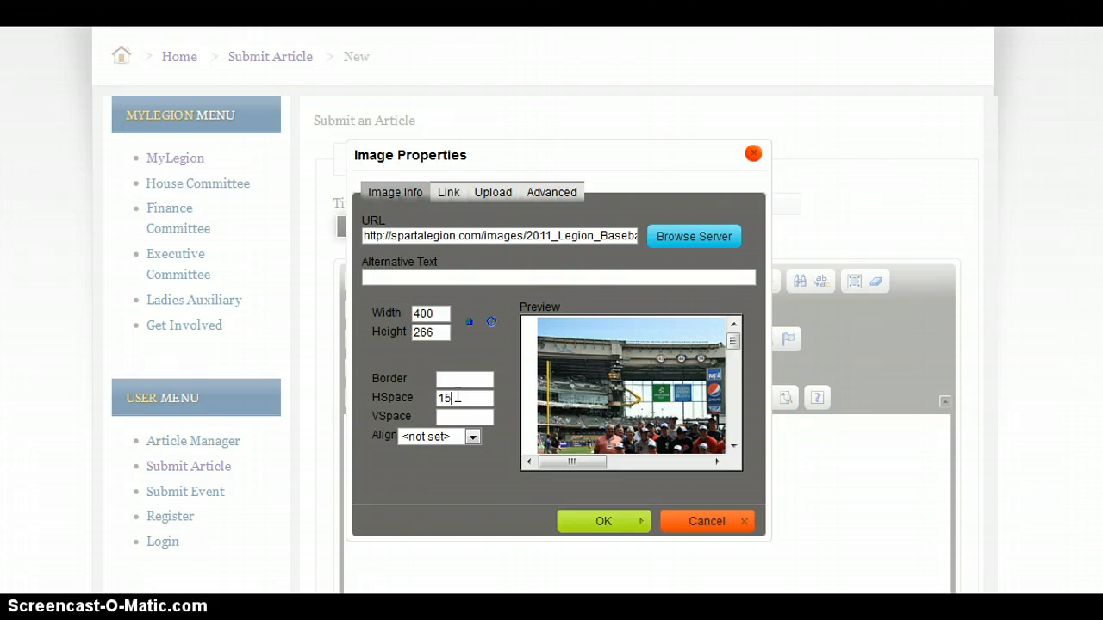
click(472, 438)
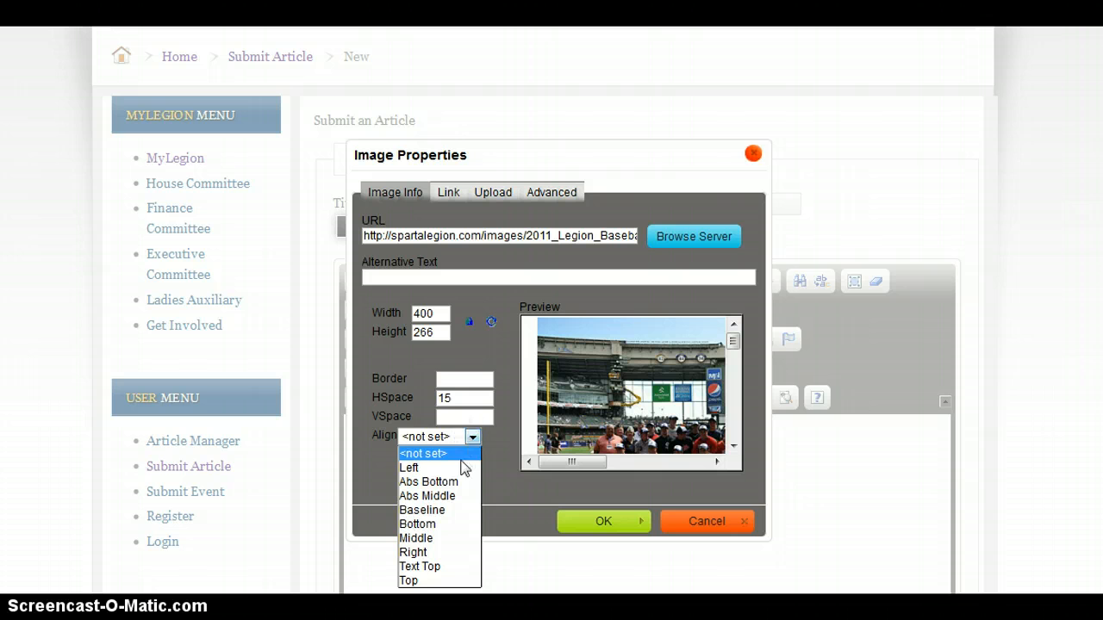
click(463, 473)
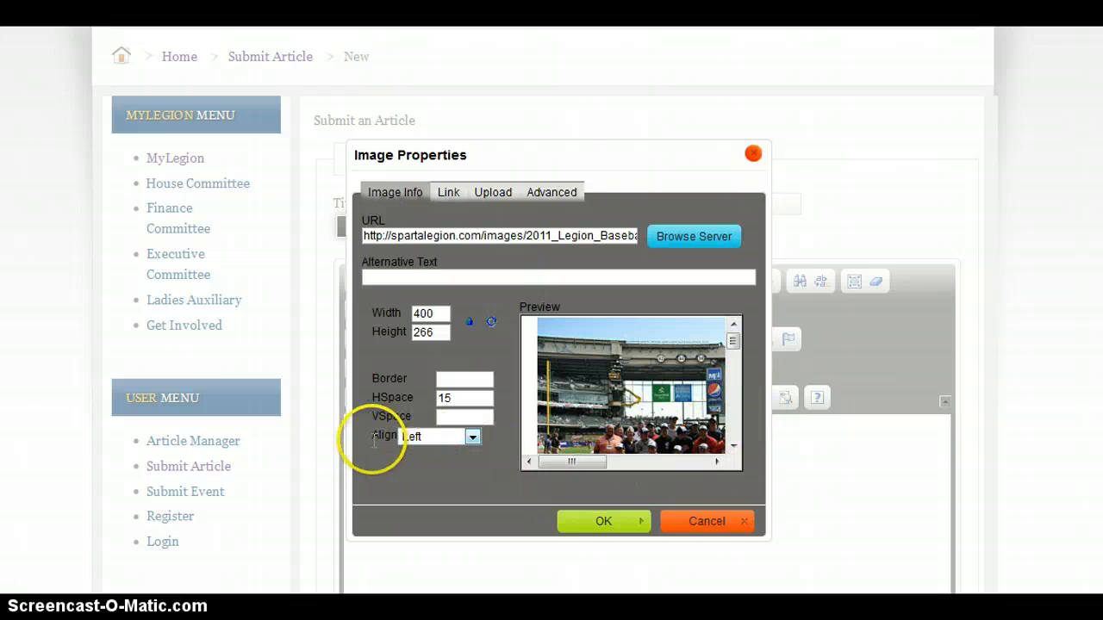
click(591, 523)
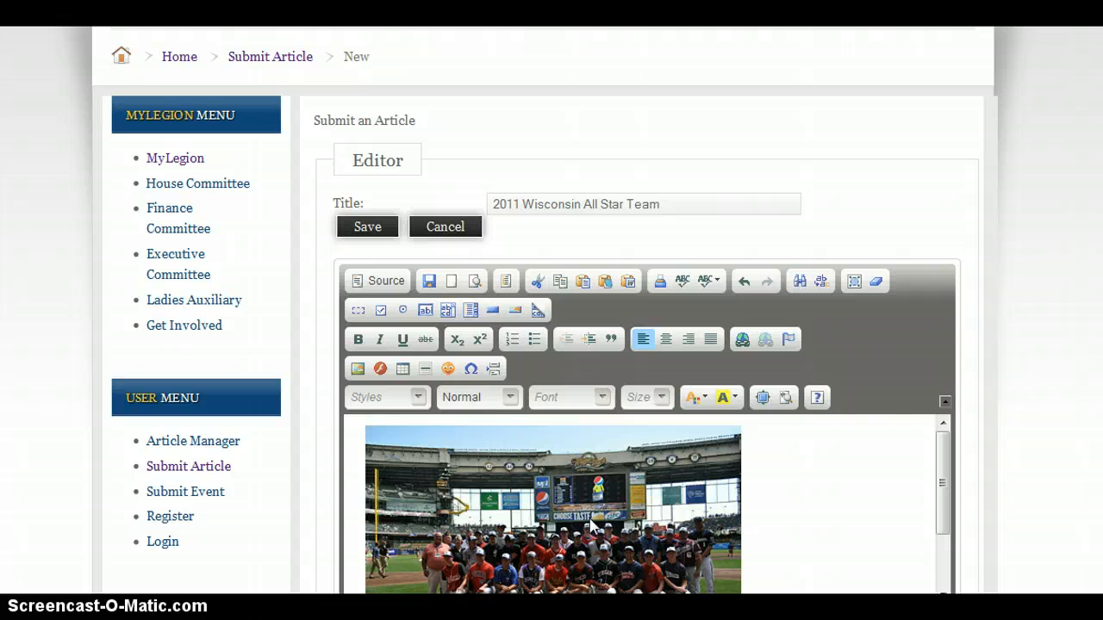
Type the heading text 2011 Wisconsin Baseball All-Stars beside the image
scroll(732, 485, down, 2)
scroll(733, 485, up, 2)
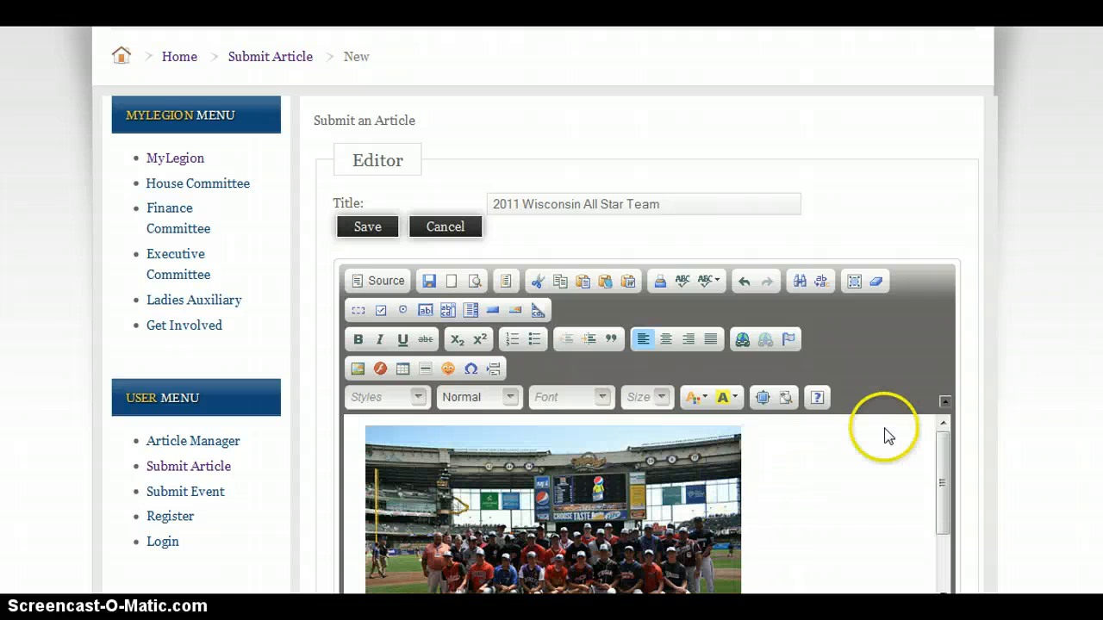
scroll(857, 275, down, 2)
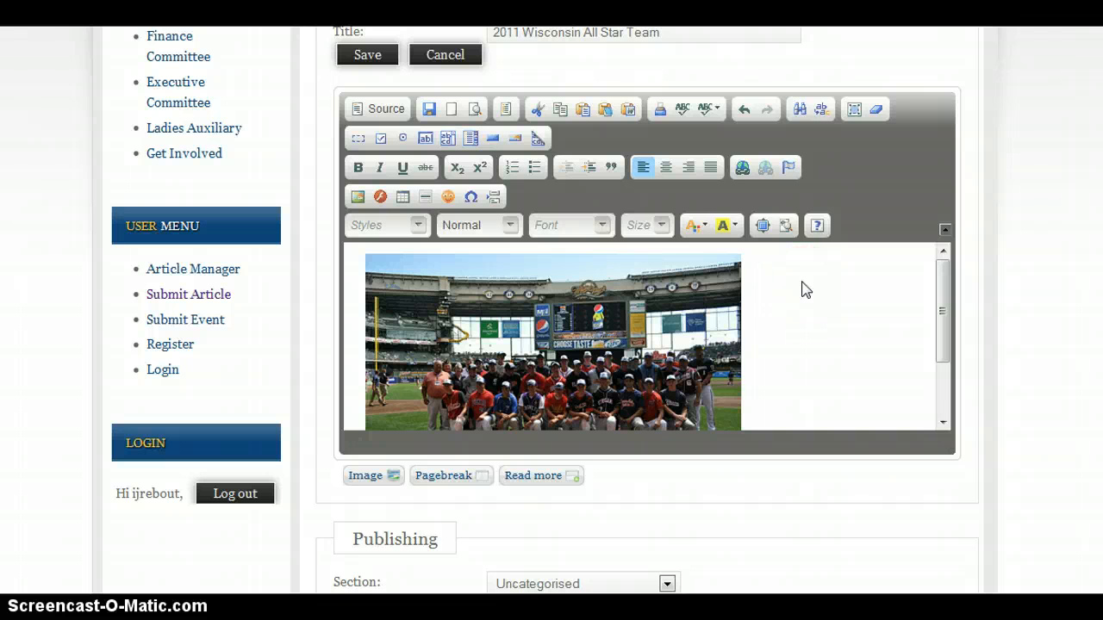
text(011 Wisconsin Baseb)
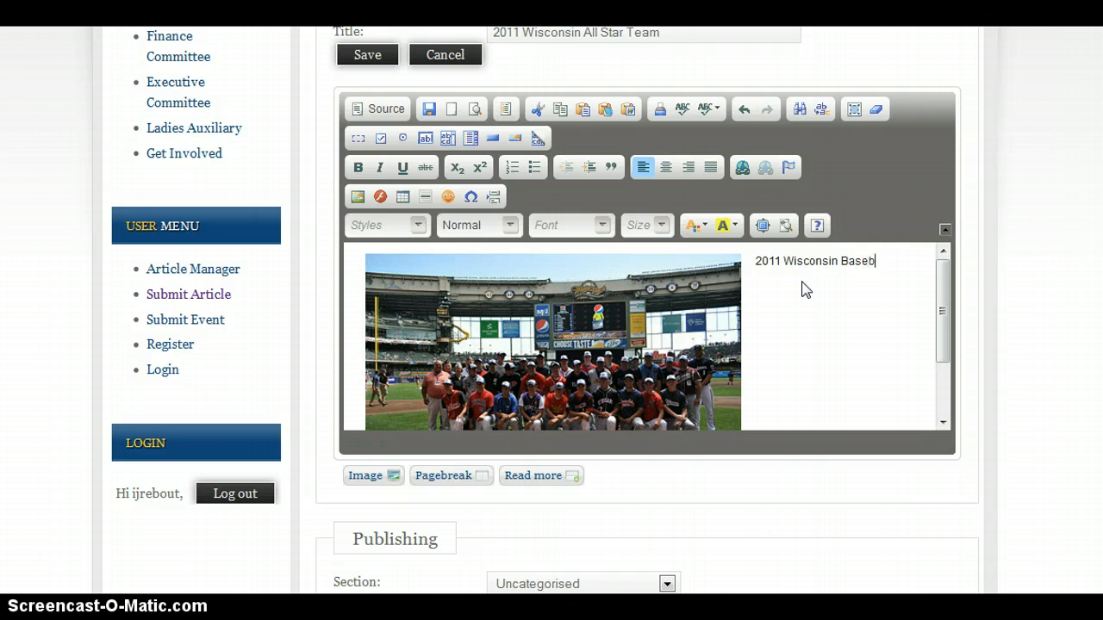
text(all All-Stars)
Format the heading text as Heading 2 and insert a horizontal line below it
drag(801, 275, 751, 260)
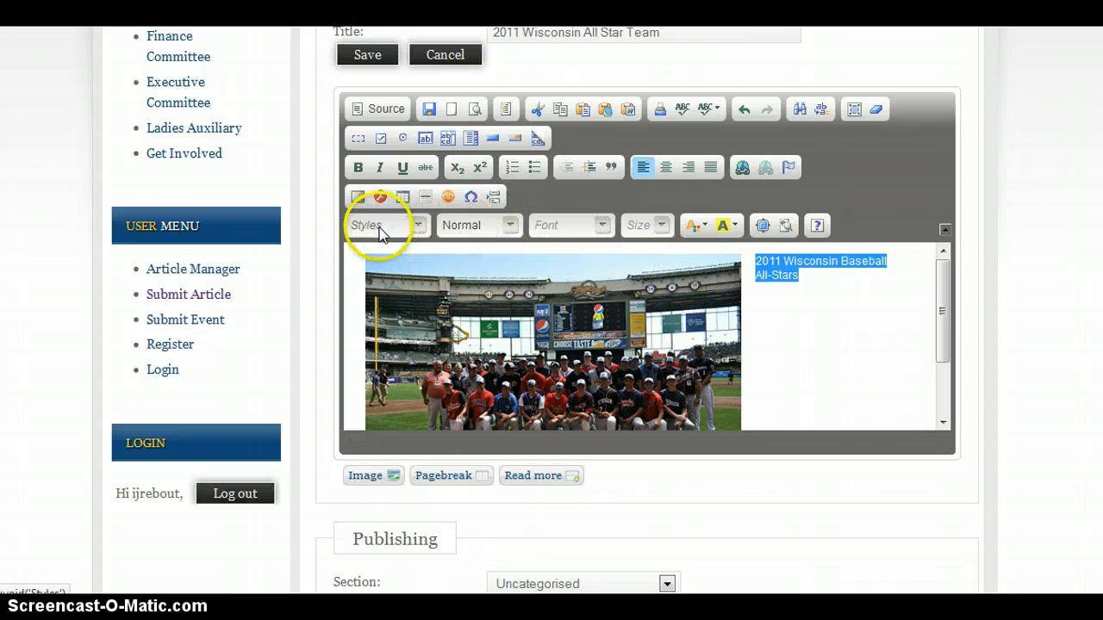
click(468, 226)
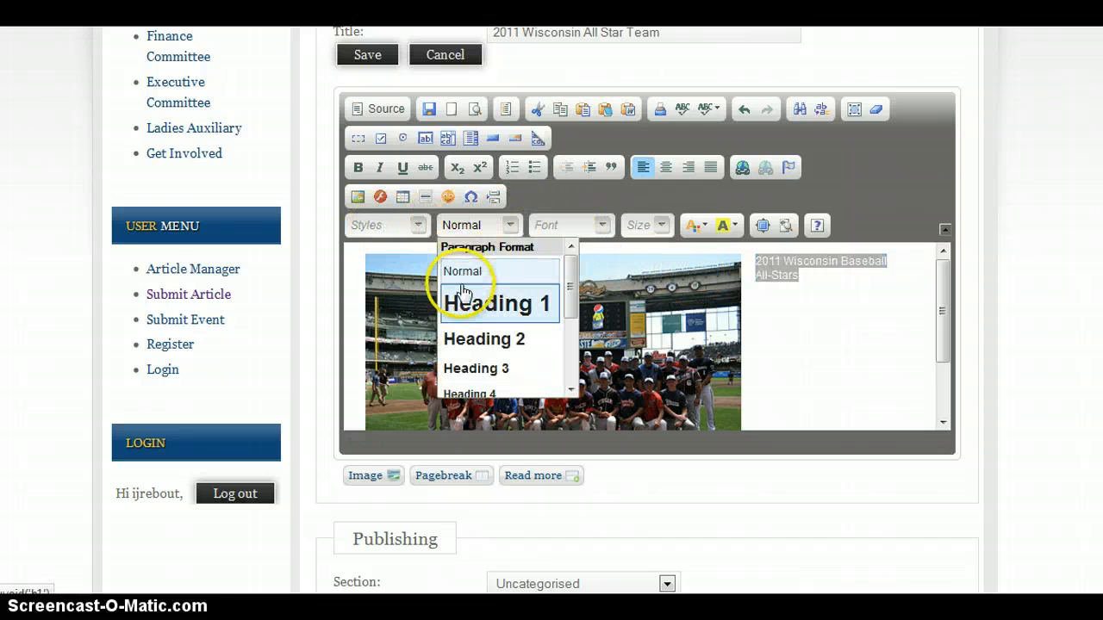
click(466, 346)
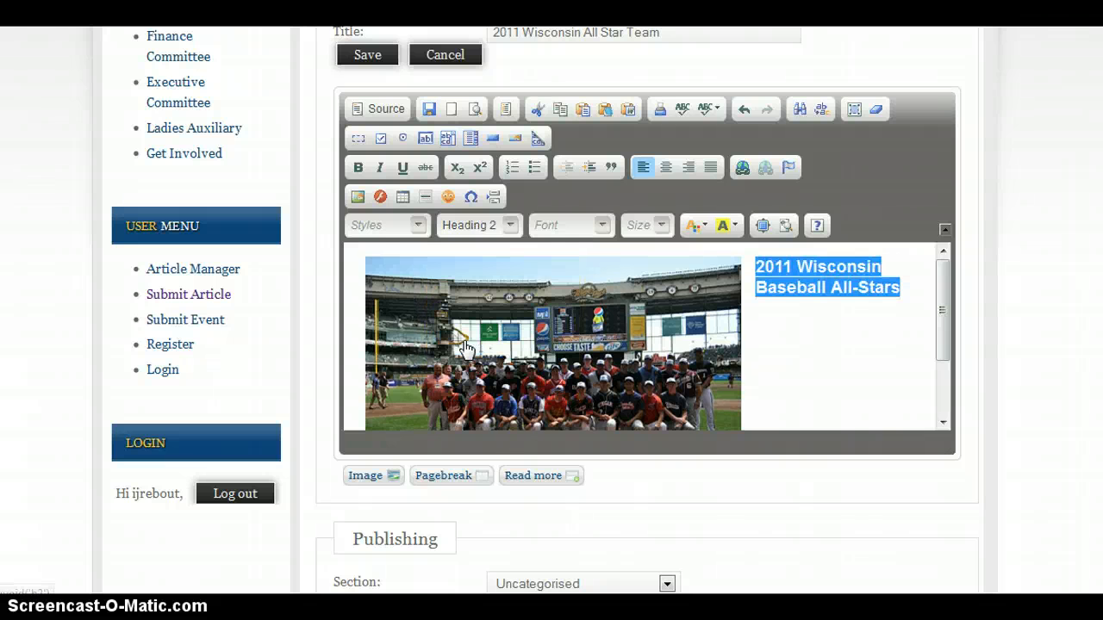
click(906, 295)
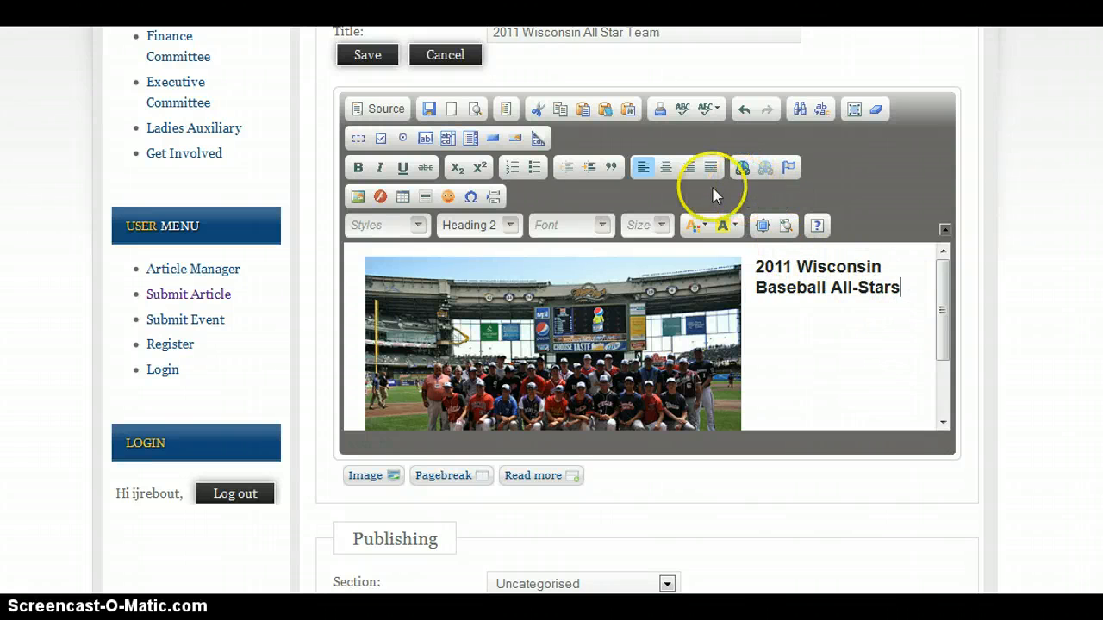
click(423, 205)
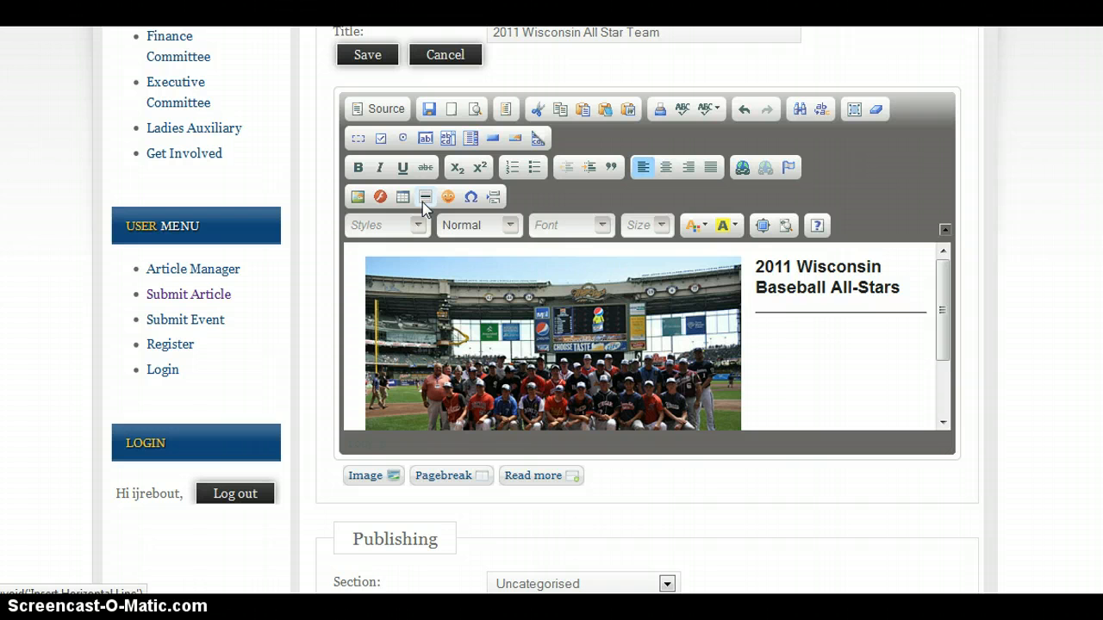
Start the paragraph with 'The 2011 Wisconsin Baseball All-Stars held their game on', fixing the typo in Wisconsin
text(The 2011 Wiscosnin)
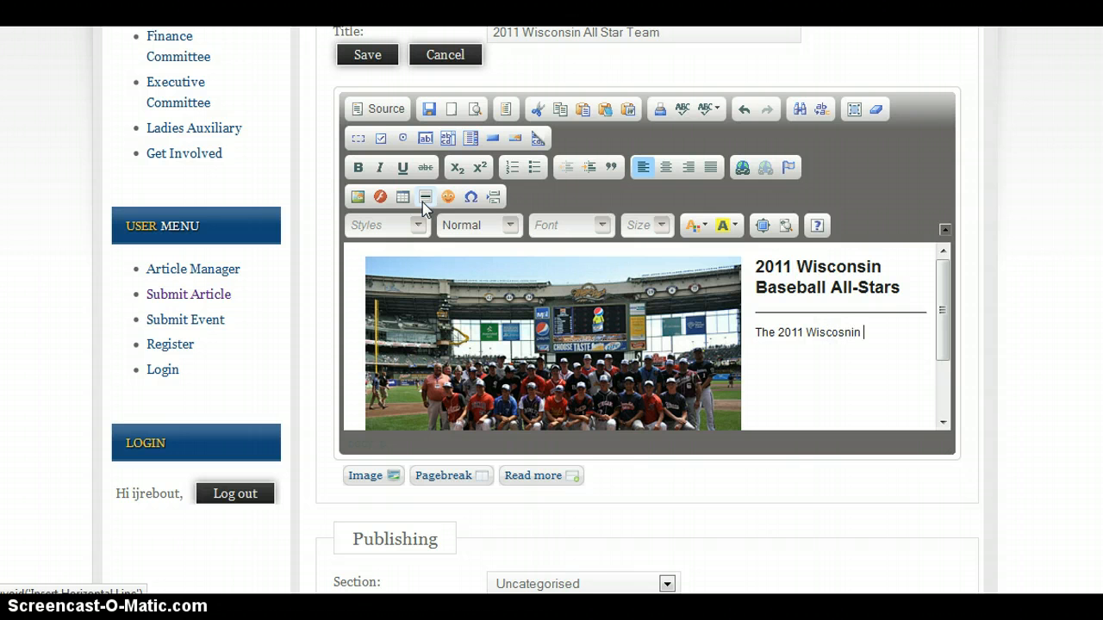
key(BackSpace)
key(BackSpace)
key(BackSpace)
text(nsin Baseball All-Stars held their game on)
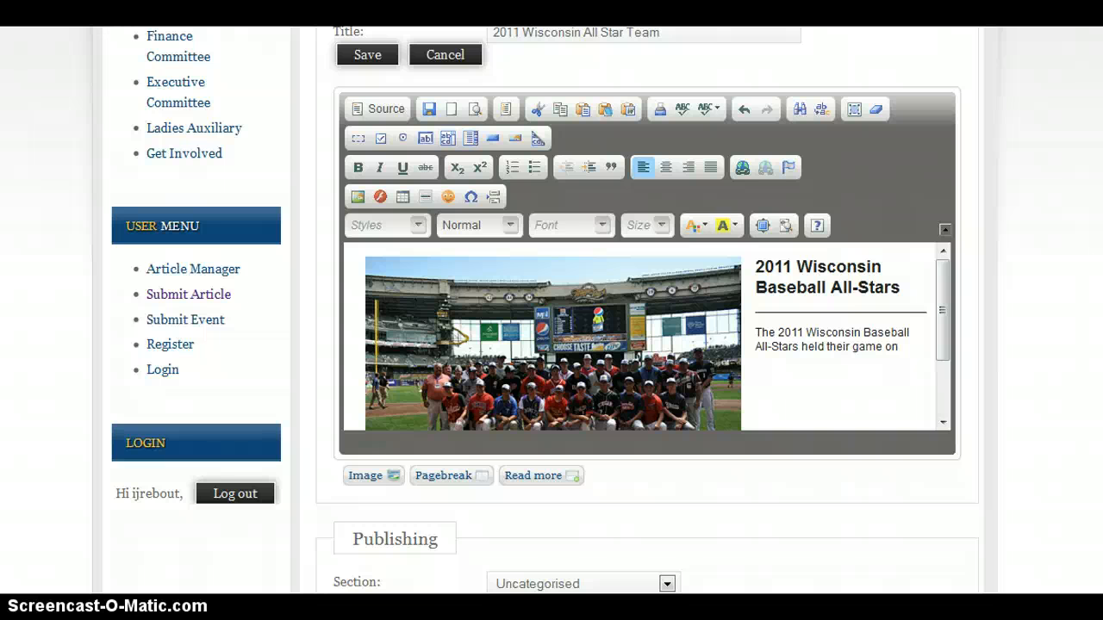
Replace 'held their game on' with 'from across Wisconsin are chosen to play in the All-Star '
click(906, 348)
key(BackSpace)
key(BackSpace)
key(BackSpace)
key(BackSpace)
key(BackSpace)
key(BackSpace)
key(BackSpace)
key(BackSpace)
key(BackSpace)
key(BackSpace)
key(BackSpace)
key(BackSpace)
key(BackSpace)
key(BackSpace)
key(BackSpace)
key(BackSpace)
key(BackSpace)
key(BackSpace)
text(from across Wisconsin are chose)
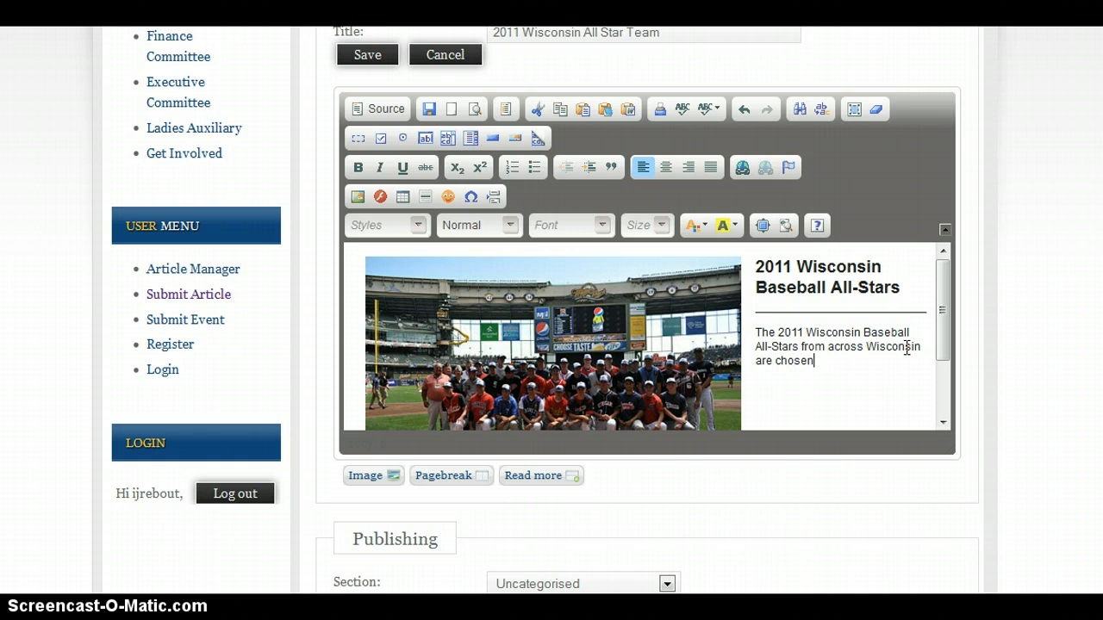
text(n to play in the All)
text(-Star )
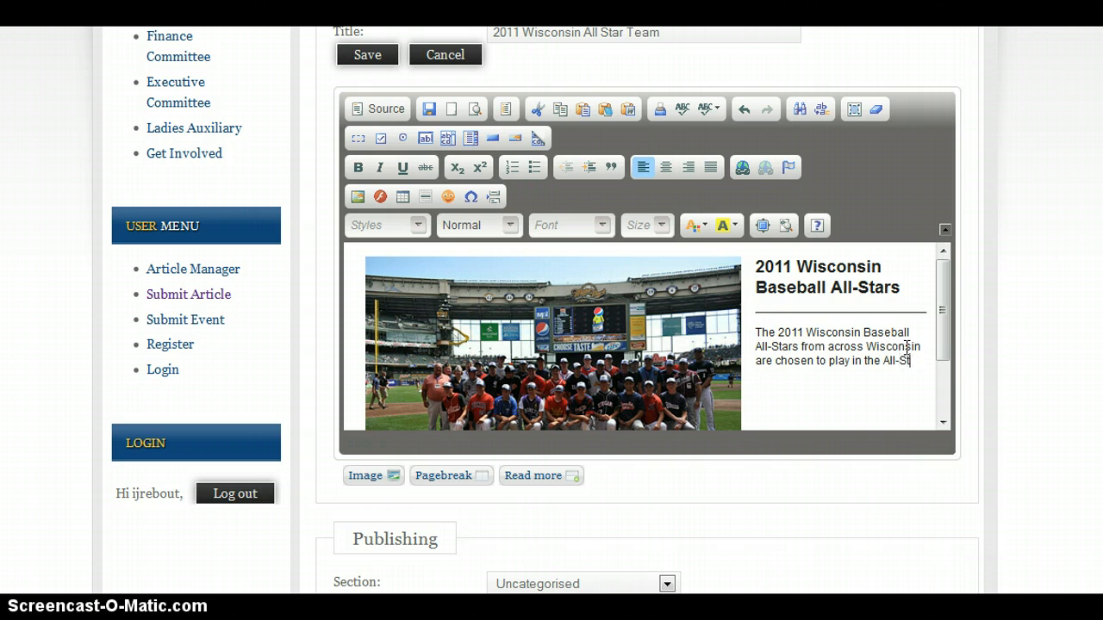
text(Game held at Miller Park!)
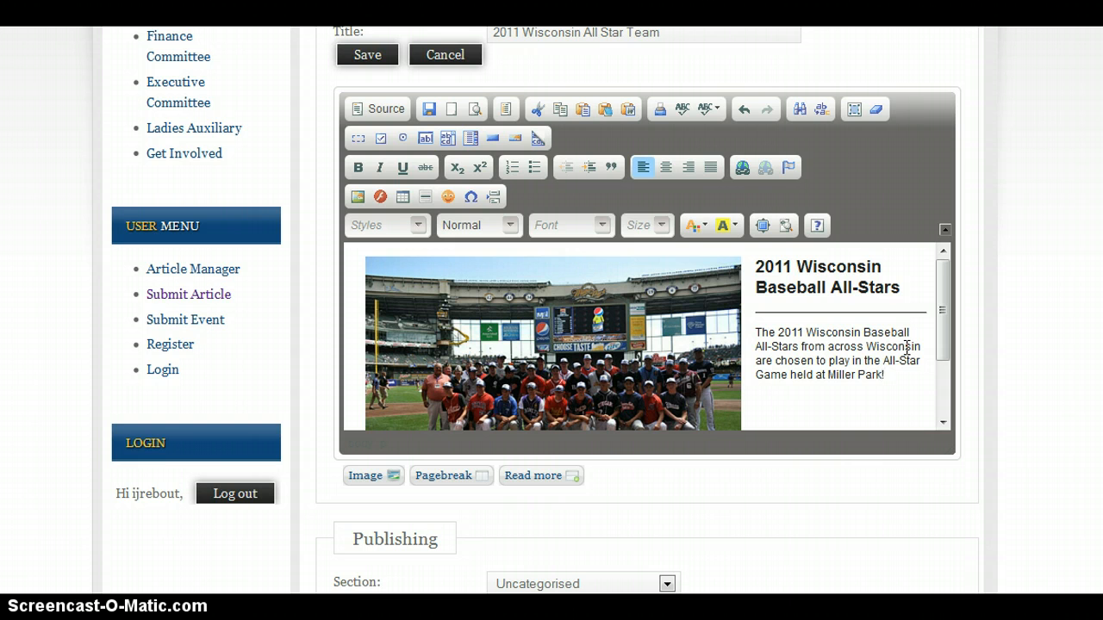
text(  In fact, Wisconsin is th)
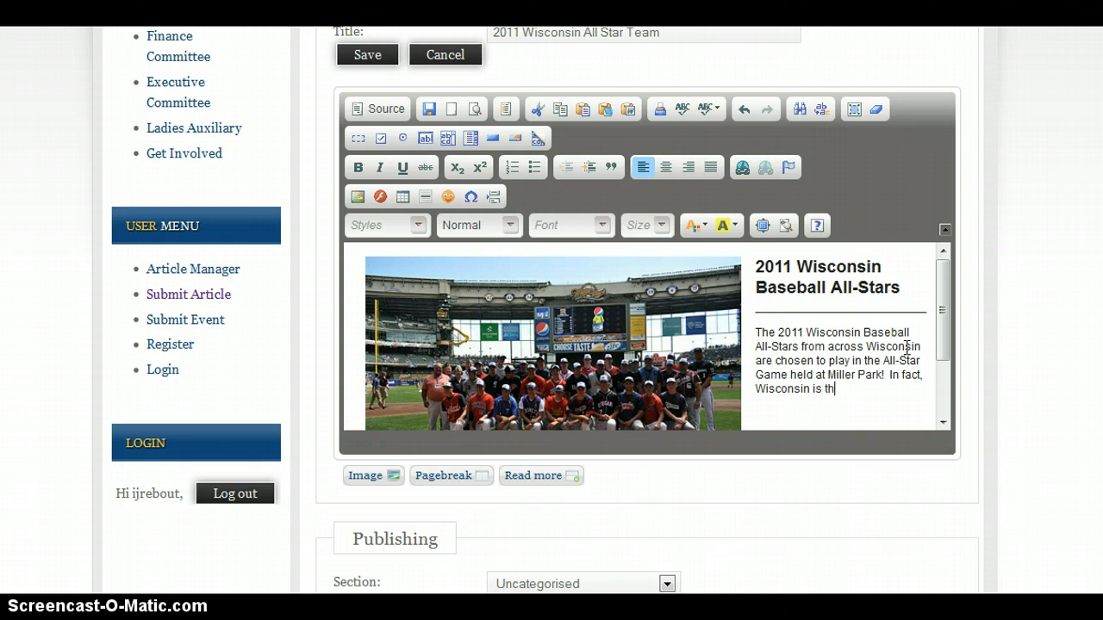
text(e only State to have an Al)
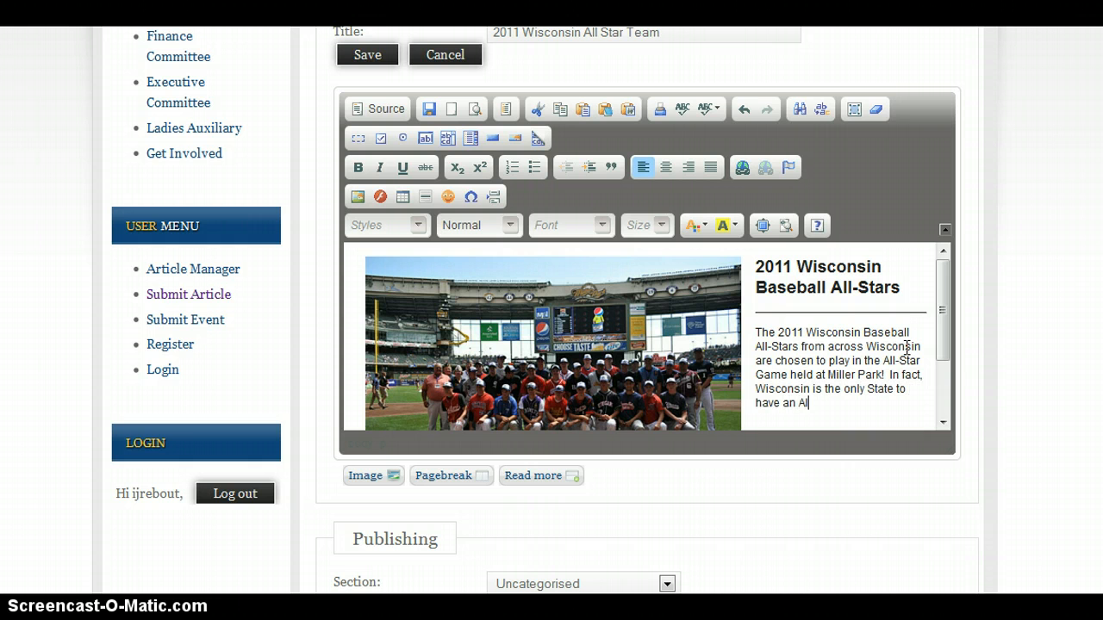
text(l-Star game played in a Major Leauge Stadium.)
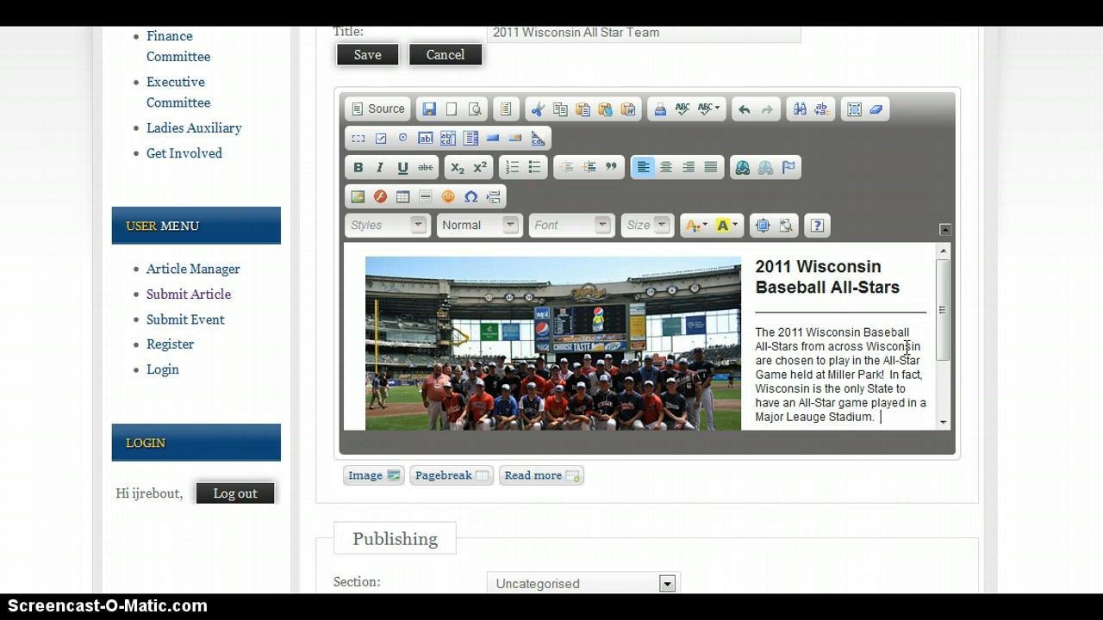
Set the article's publishing section to News and its category to Legion Baseball
scroll(813, 319, down, 2)
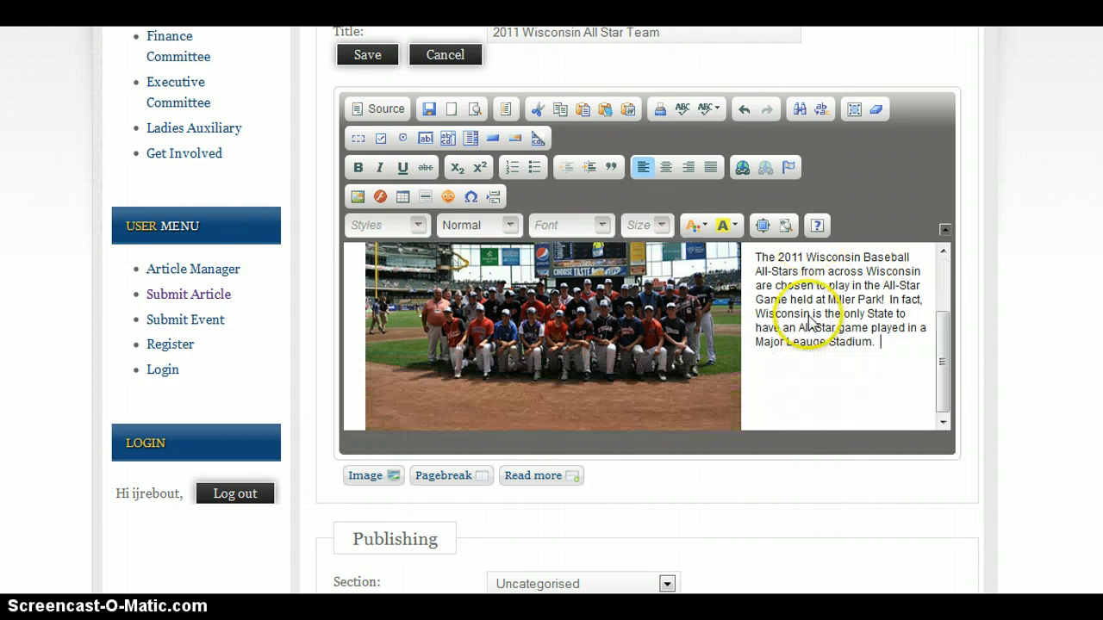
scroll(809, 338, down, 3)
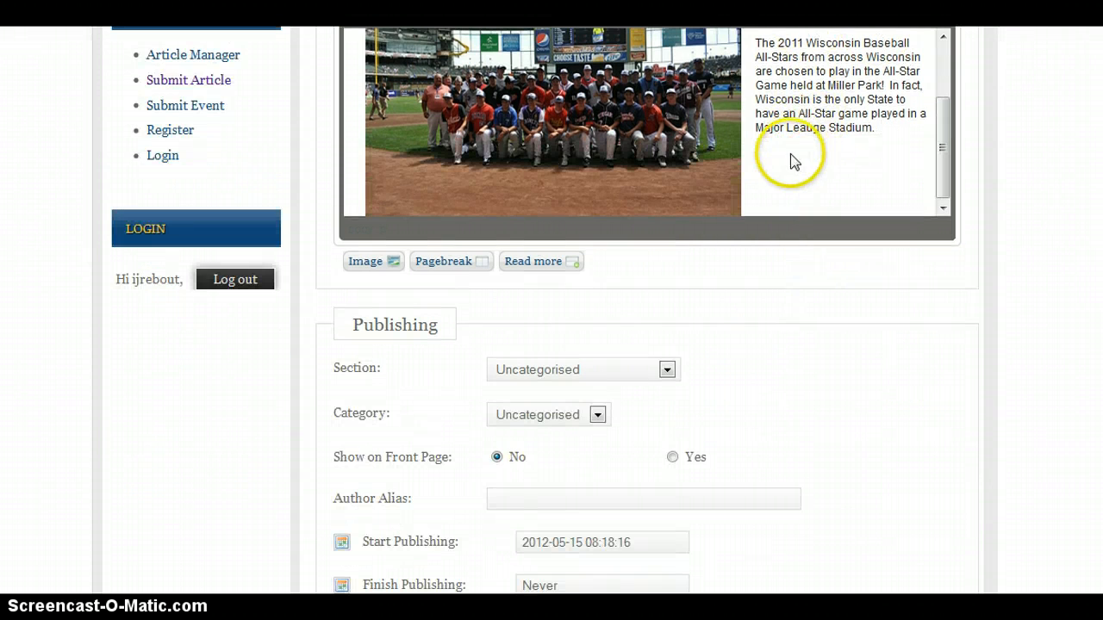
scroll(758, 172, down, 1)
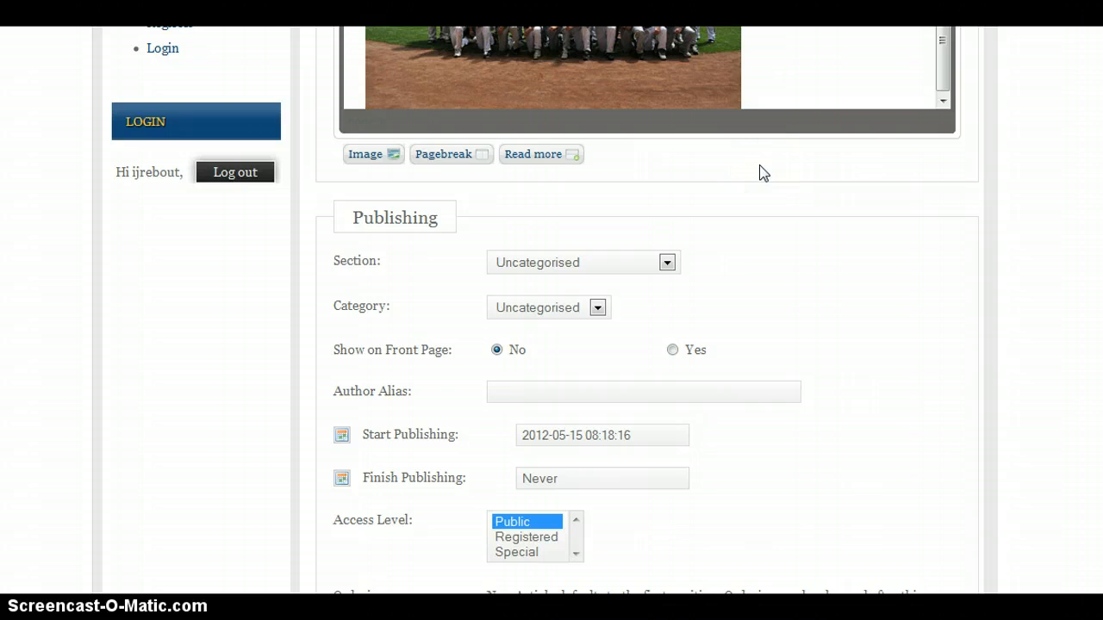
scroll(762, 172, up, 1)
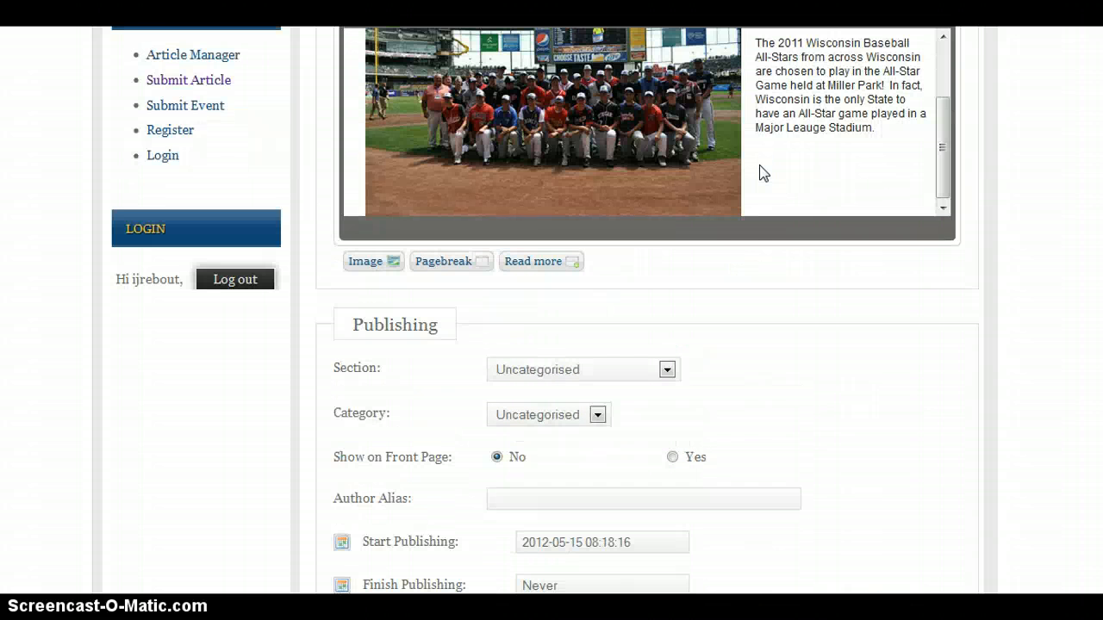
click(626, 374)
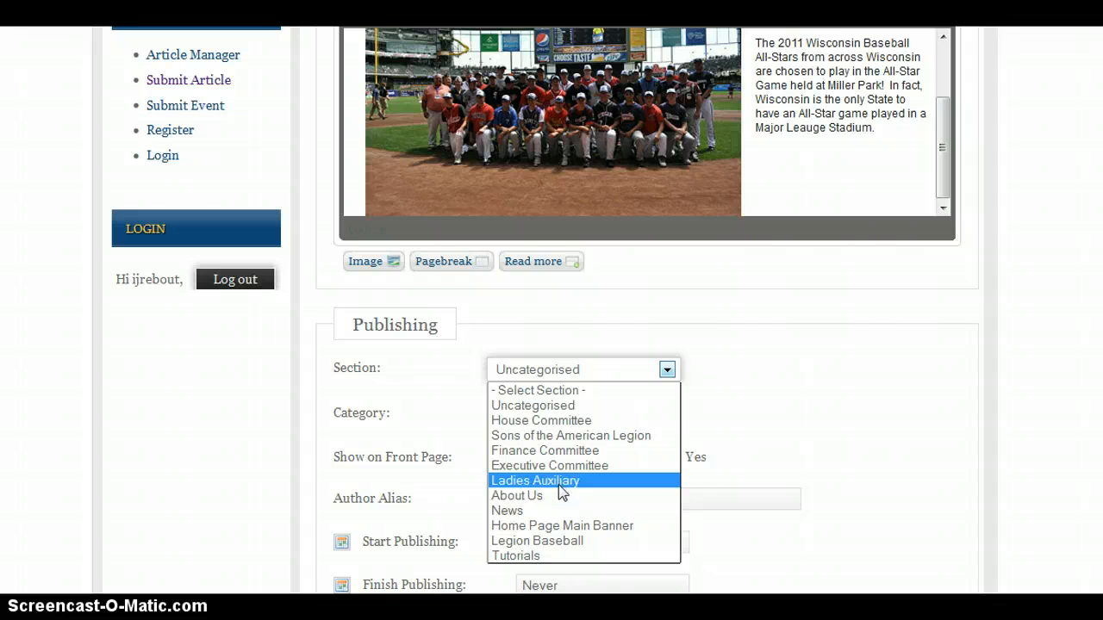
click(559, 510)
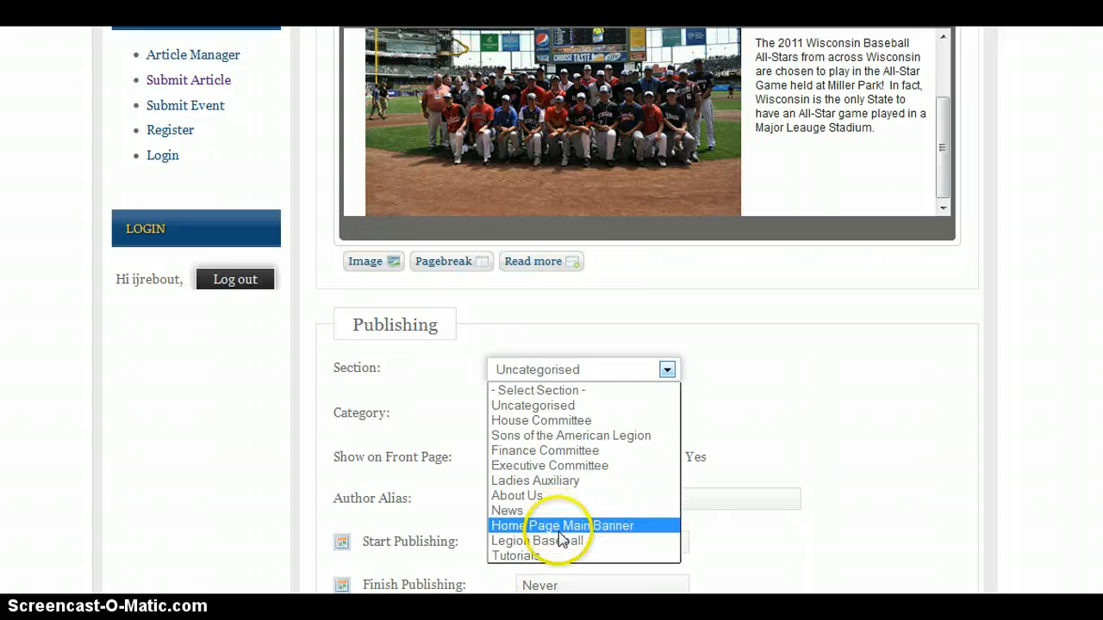
click(561, 541)
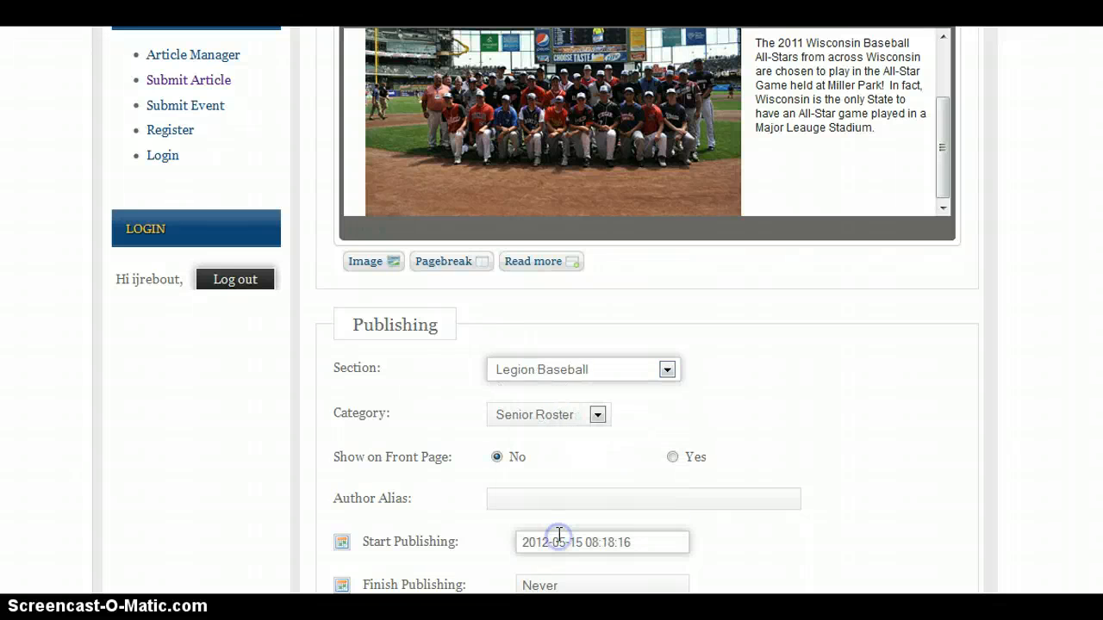
click(544, 425)
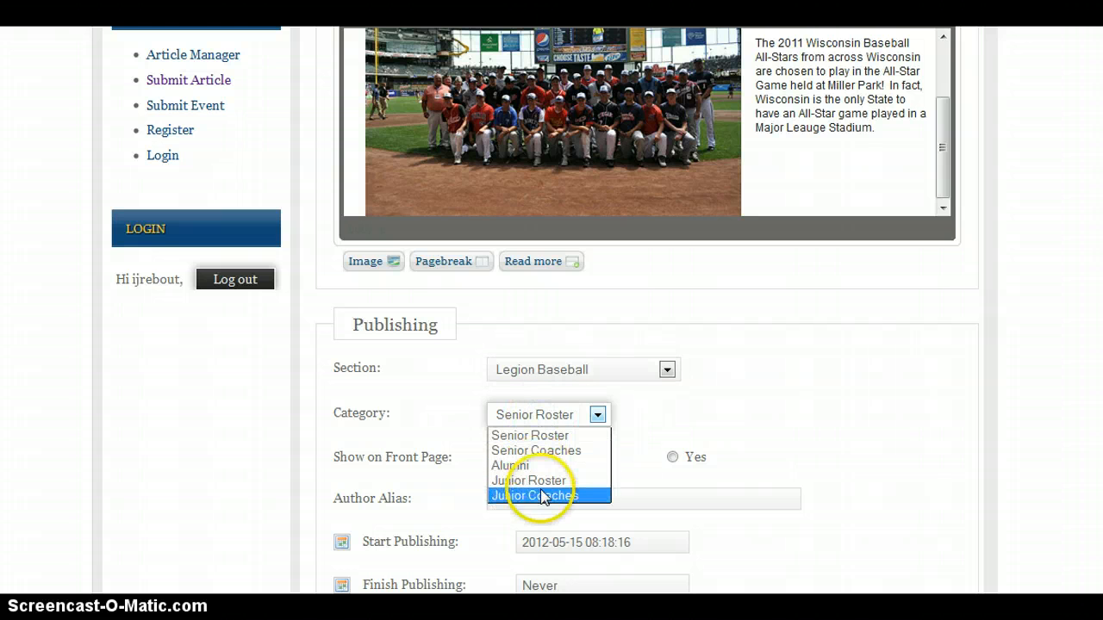
click(543, 414)
click(549, 377)
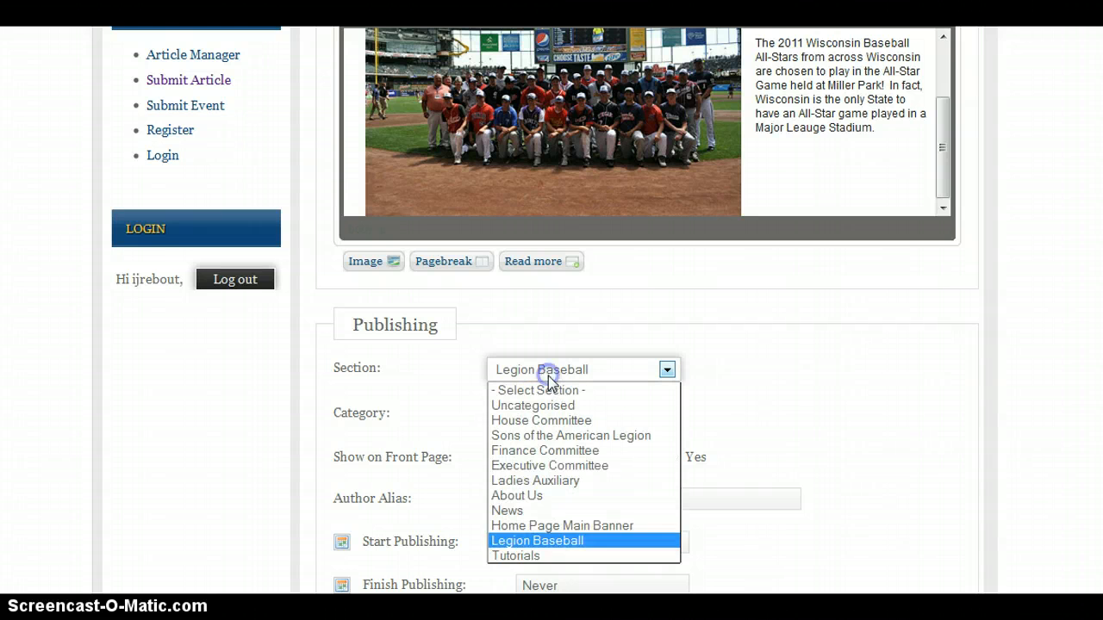
click(552, 509)
click(543, 418)
click(542, 418)
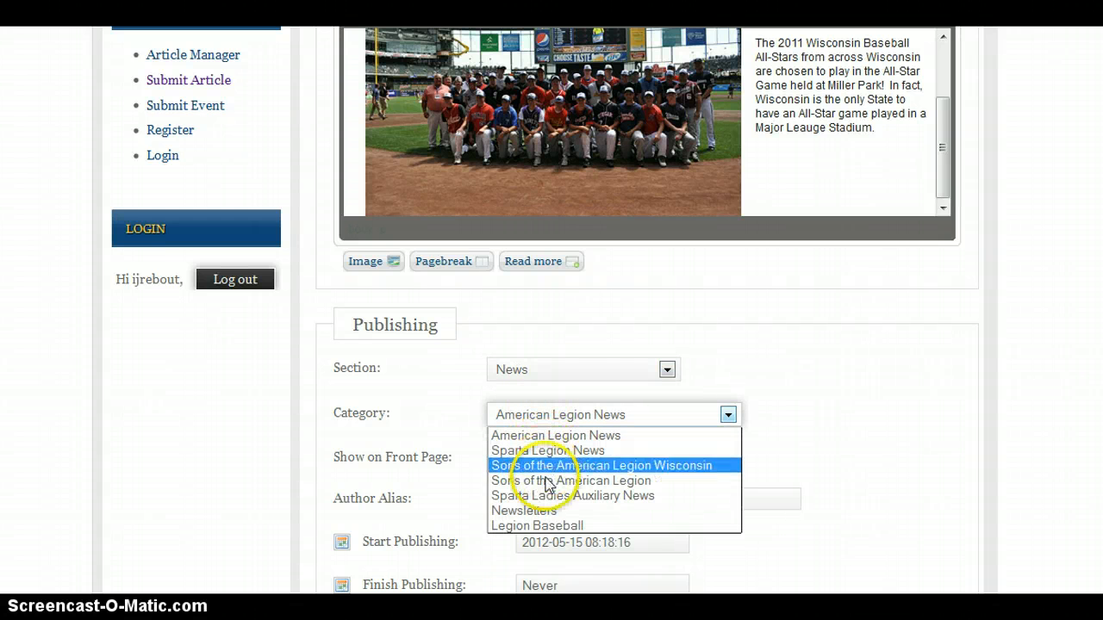
click(548, 525)
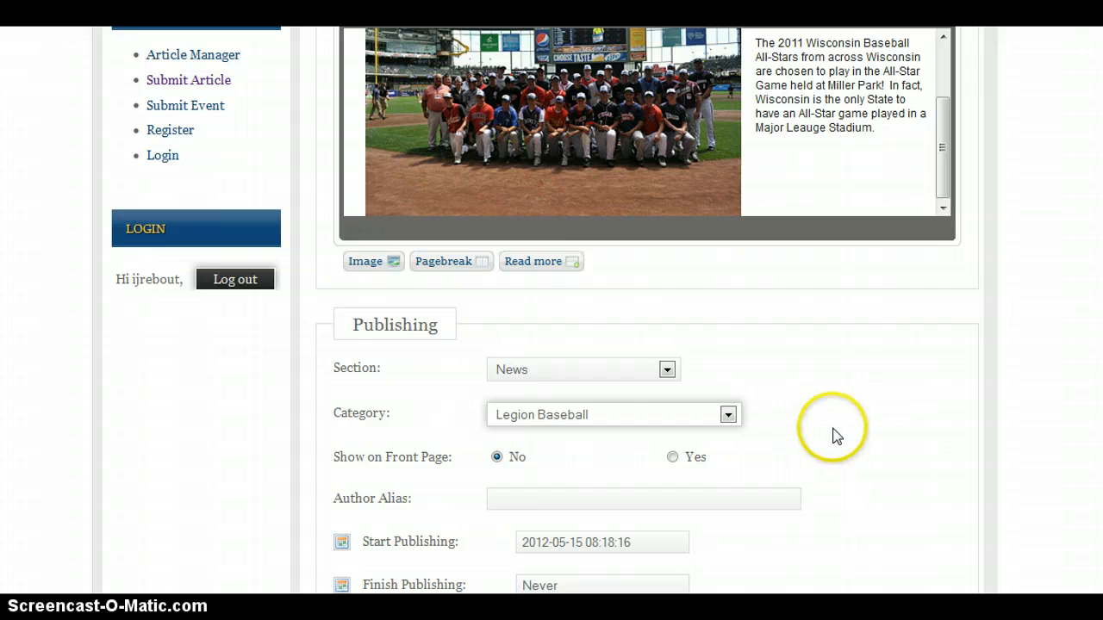
Review the remaining publishing options and the metadata description and keywords fields
scroll(828, 418, down, 1)
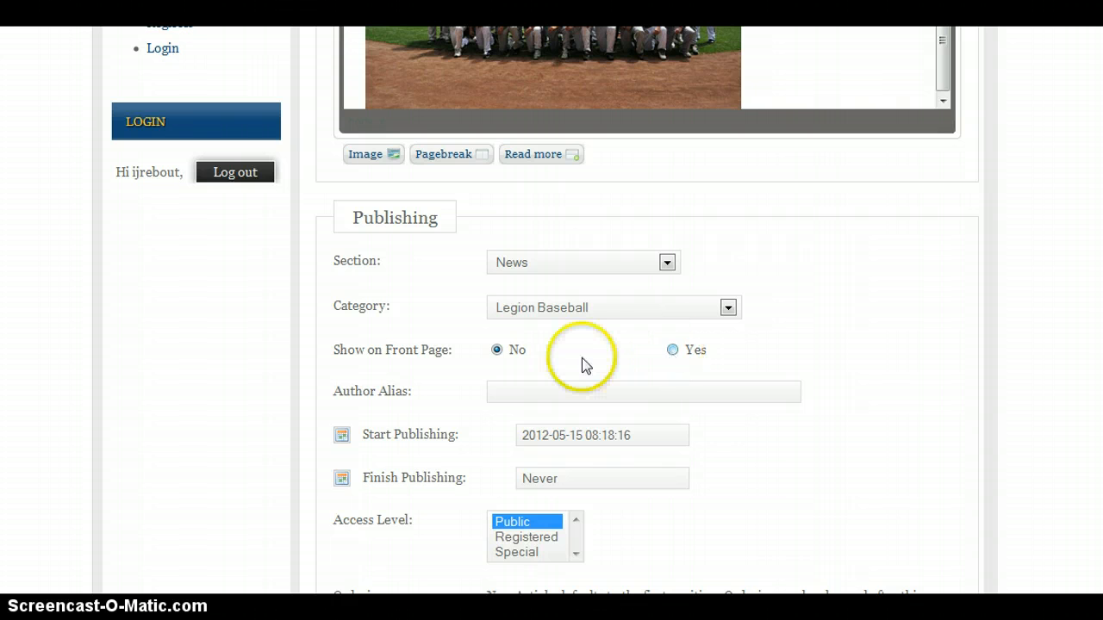
scroll(557, 360, down, 2)
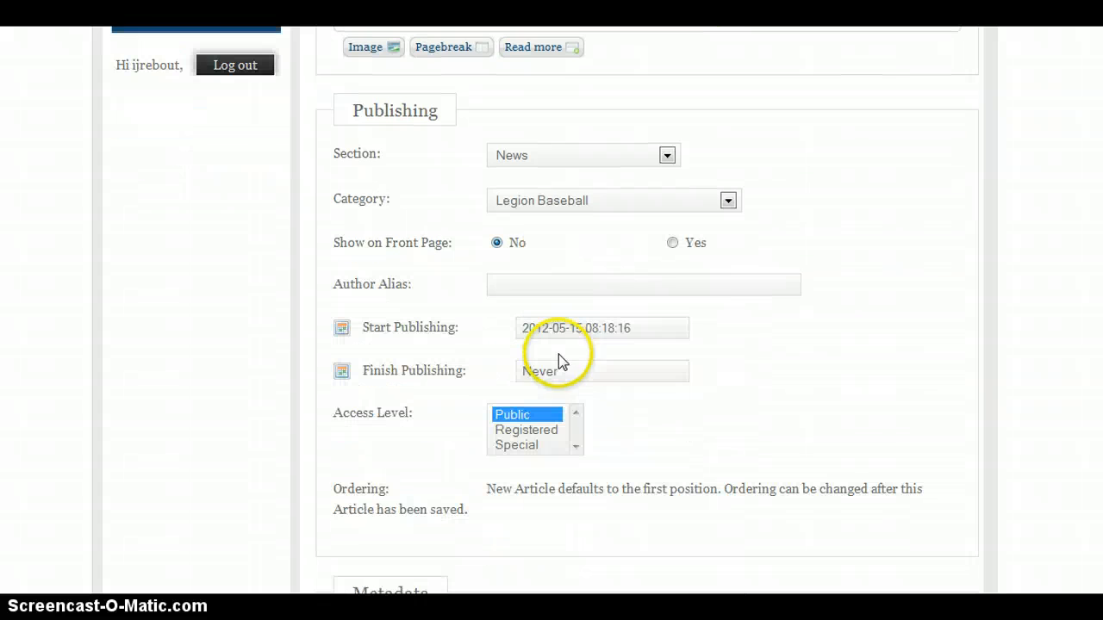
click(710, 292)
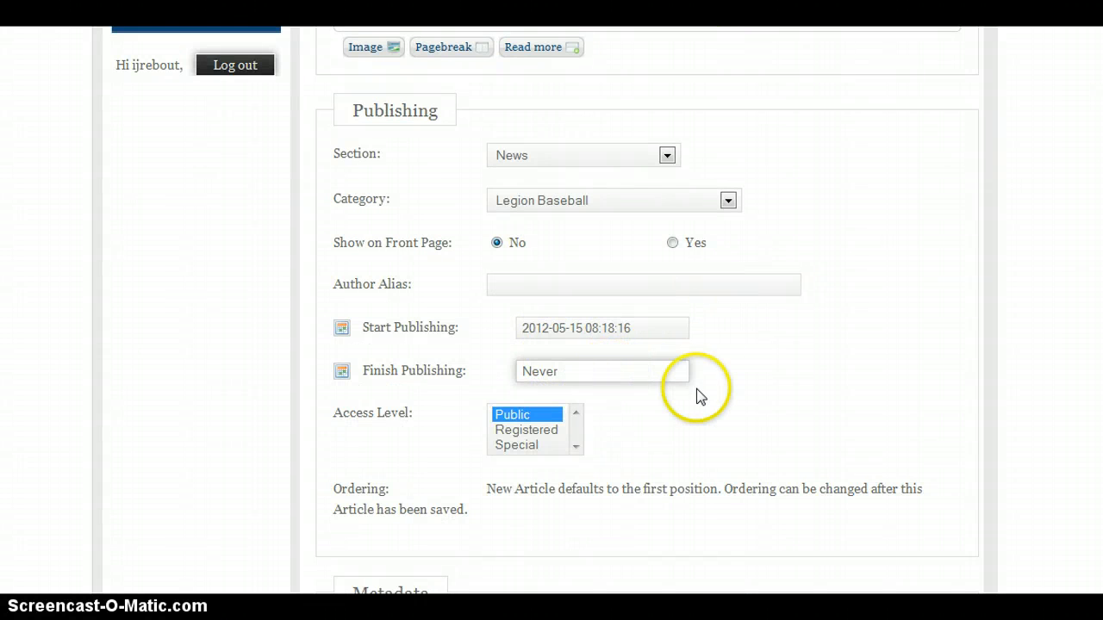
scroll(706, 390, down, 4)
scroll(685, 344, down, 3)
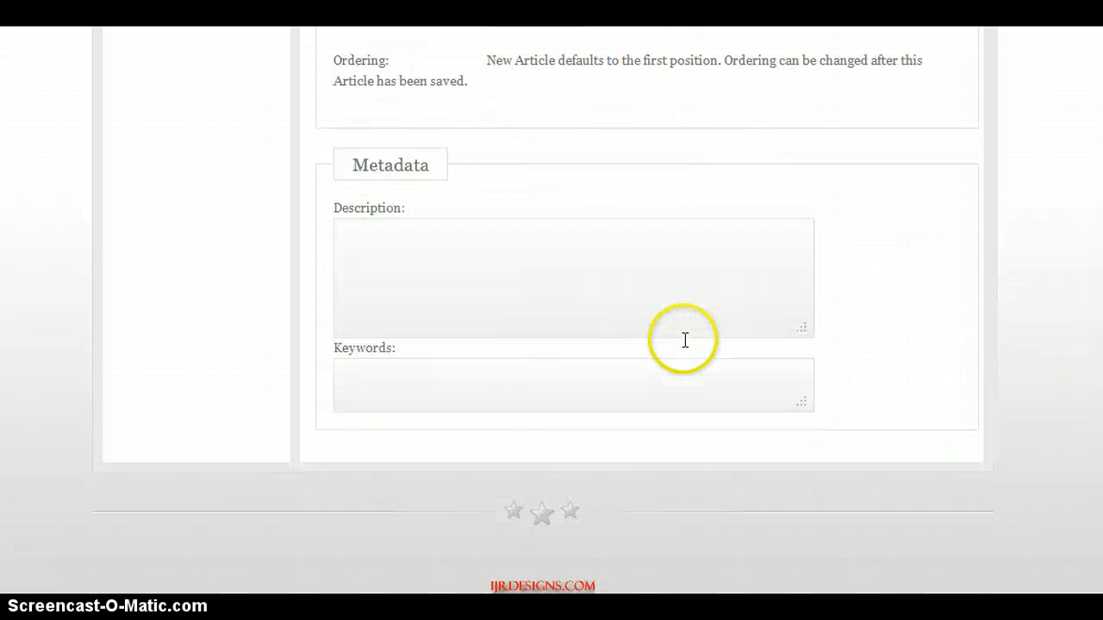
scroll(628, 385, up, 2)
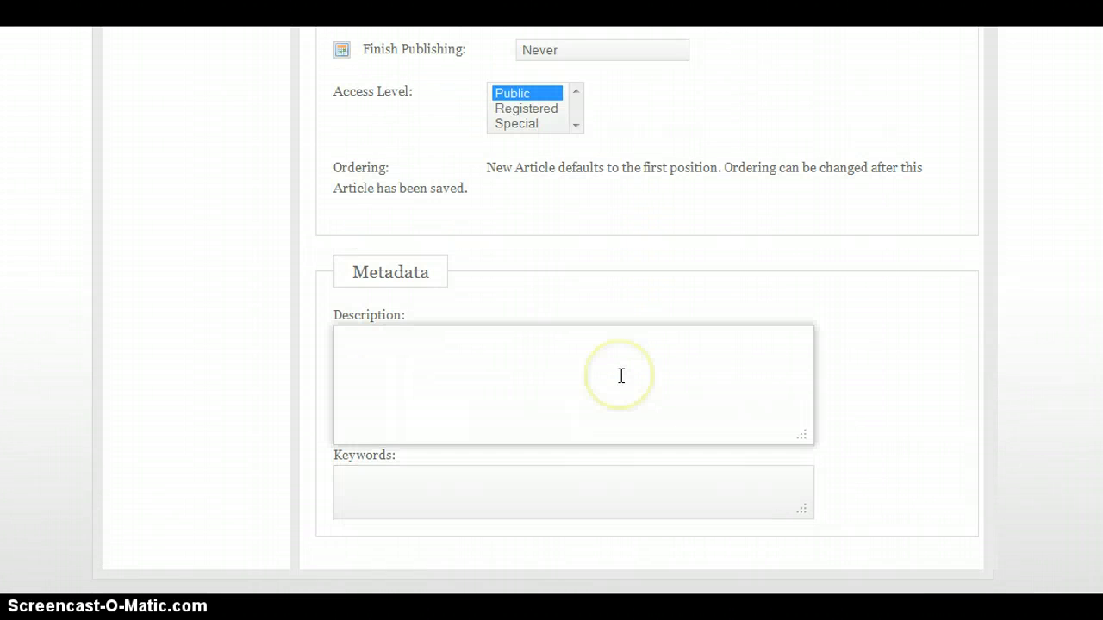
scroll(620, 375, up, 10)
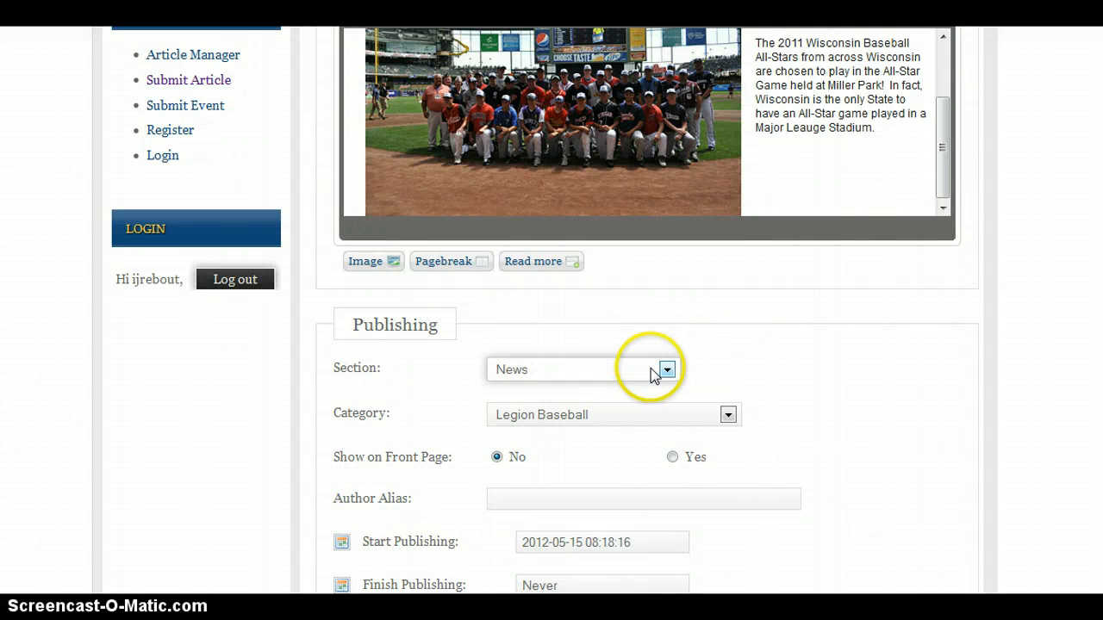
Try other section and category choices, such as House Committee and Finance Committee, before reselecting News and Legion Baseball
click(593, 375)
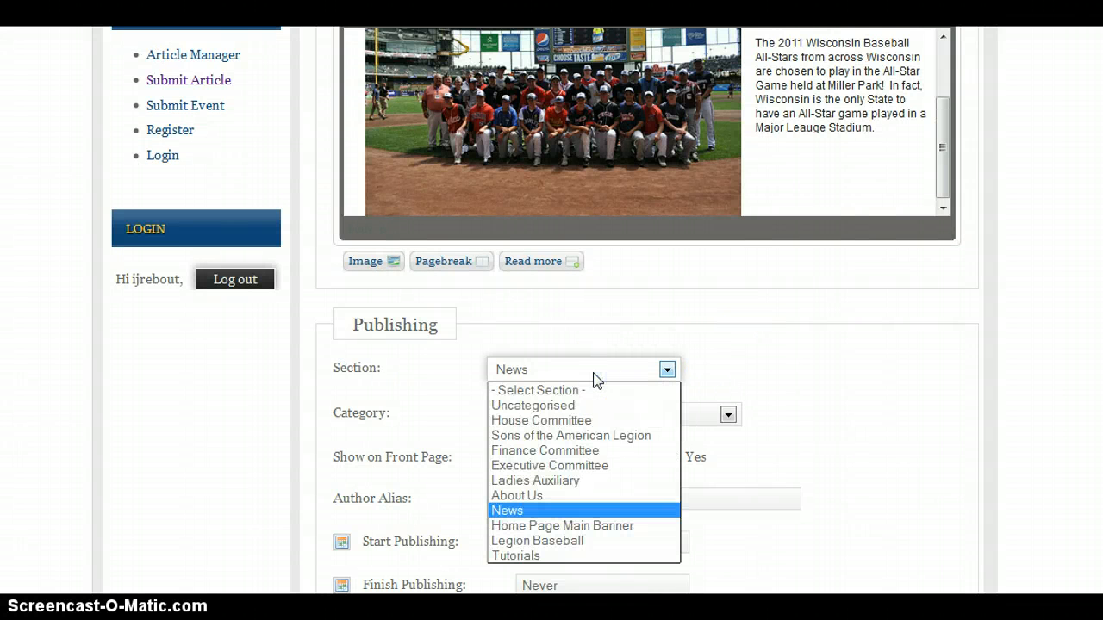
click(577, 509)
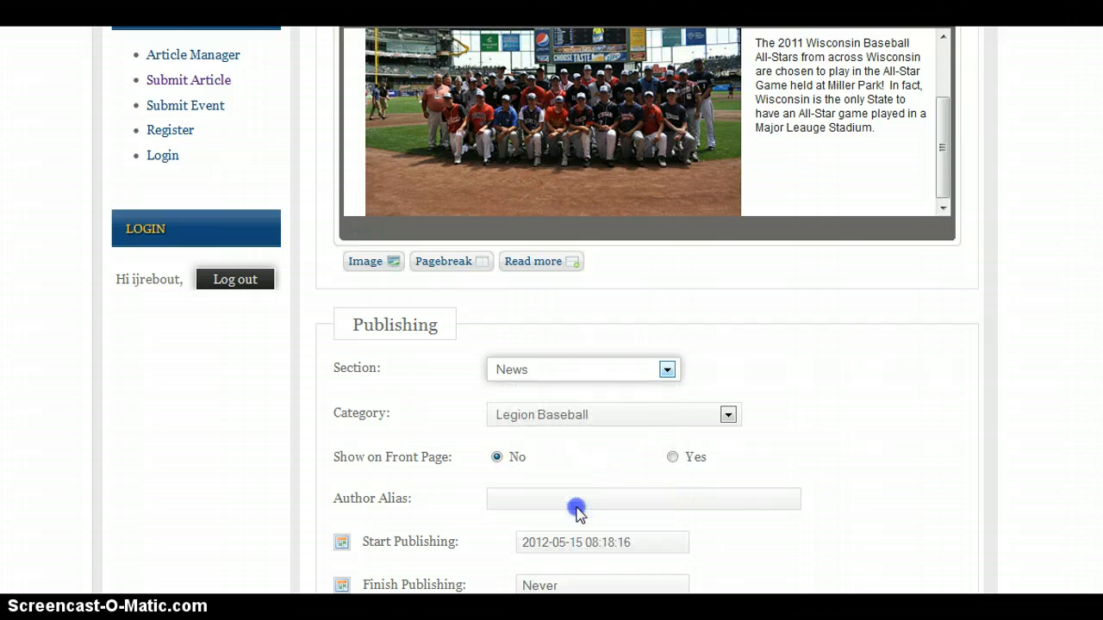
click(608, 425)
click(608, 423)
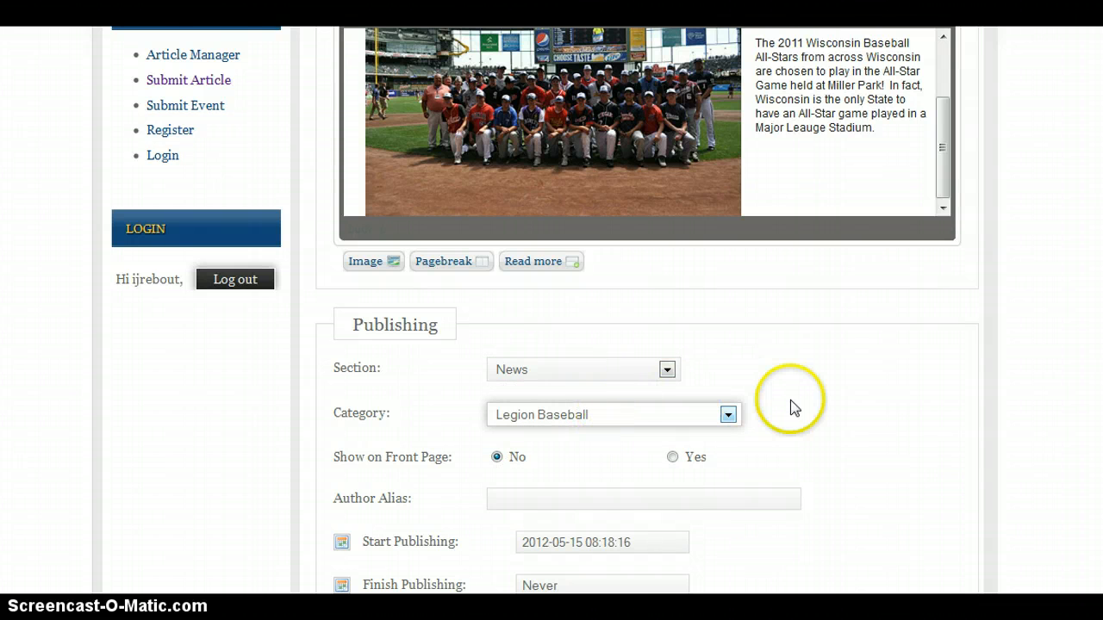
click(618, 383)
click(603, 420)
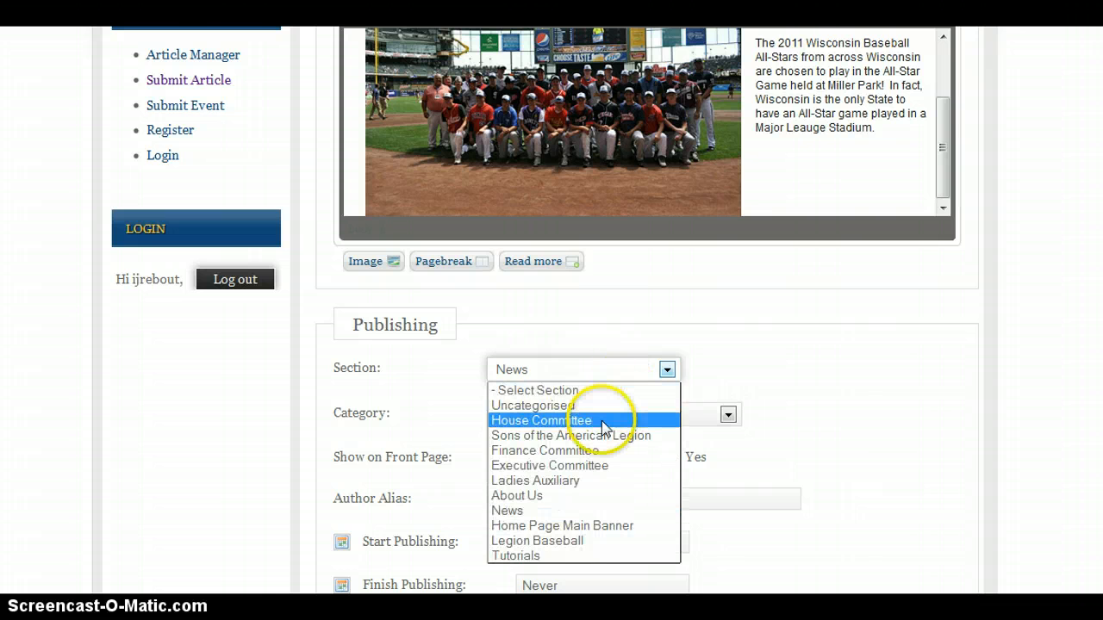
click(562, 416)
click(558, 450)
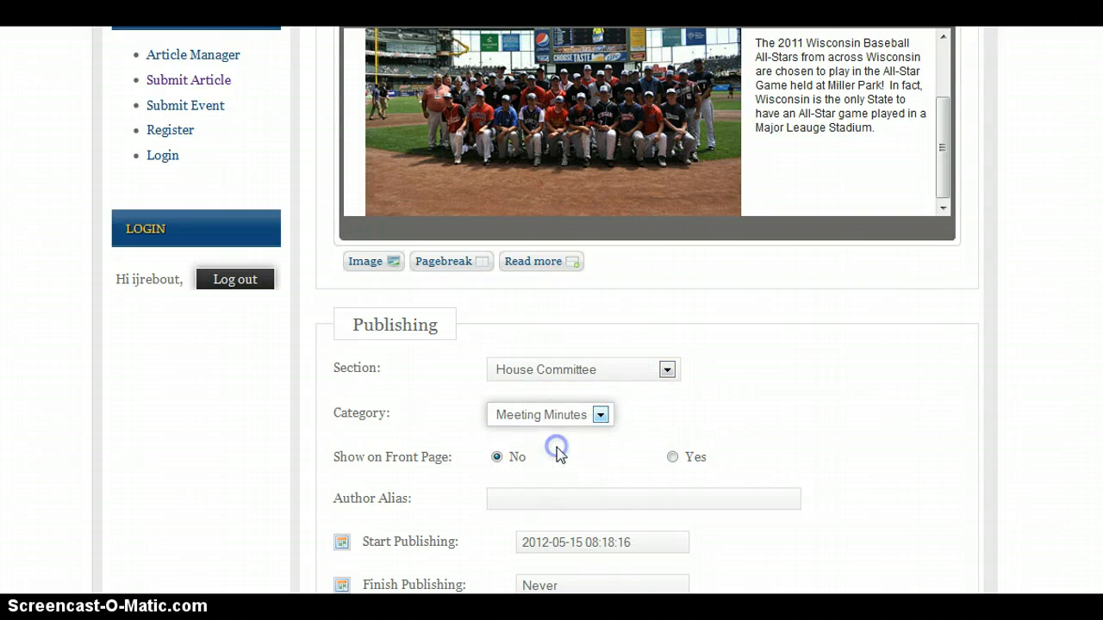
click(584, 371)
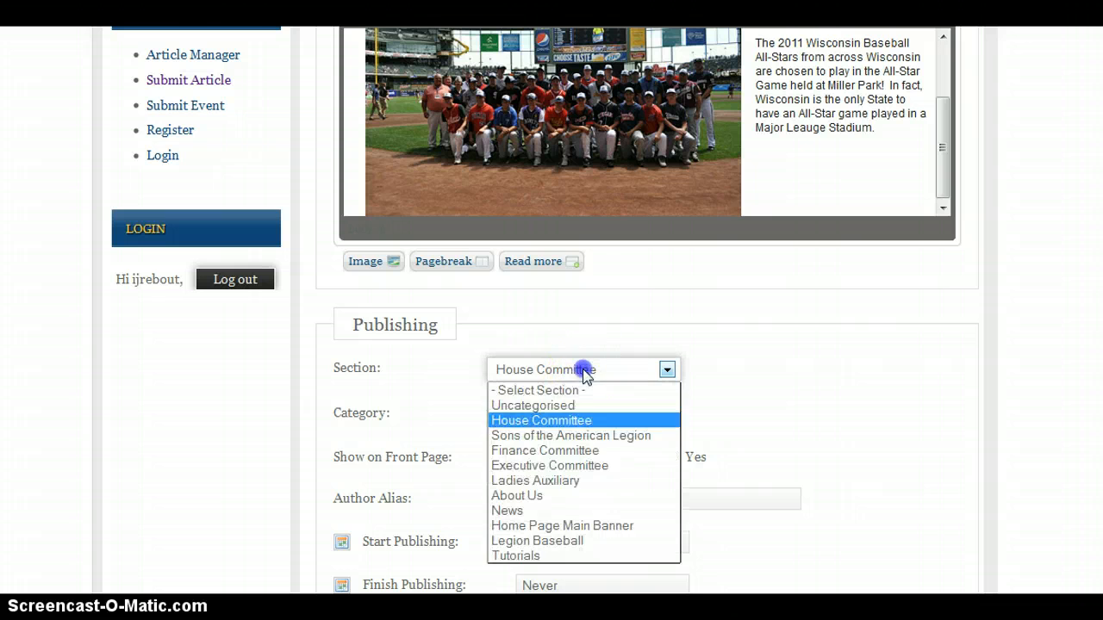
click(578, 451)
click(560, 419)
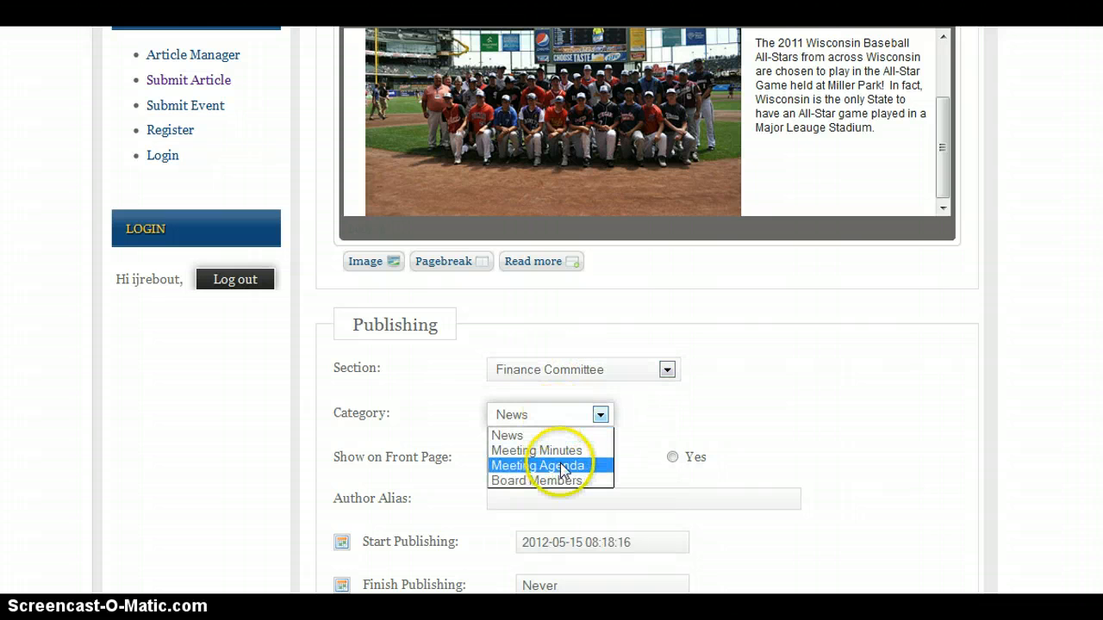
click(562, 465)
click(591, 380)
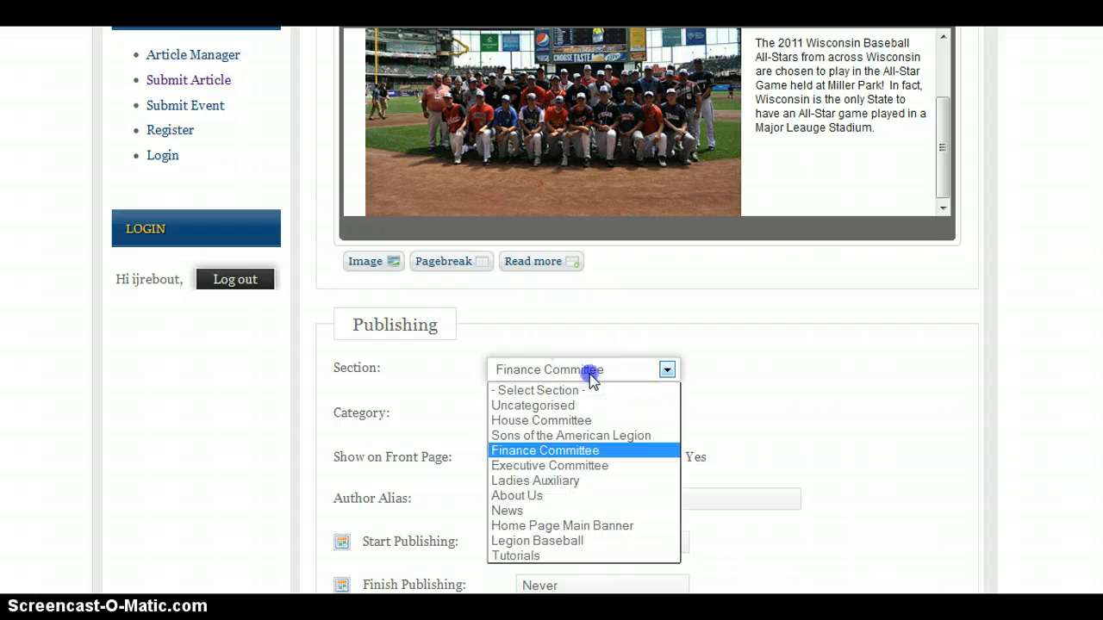
click(580, 510)
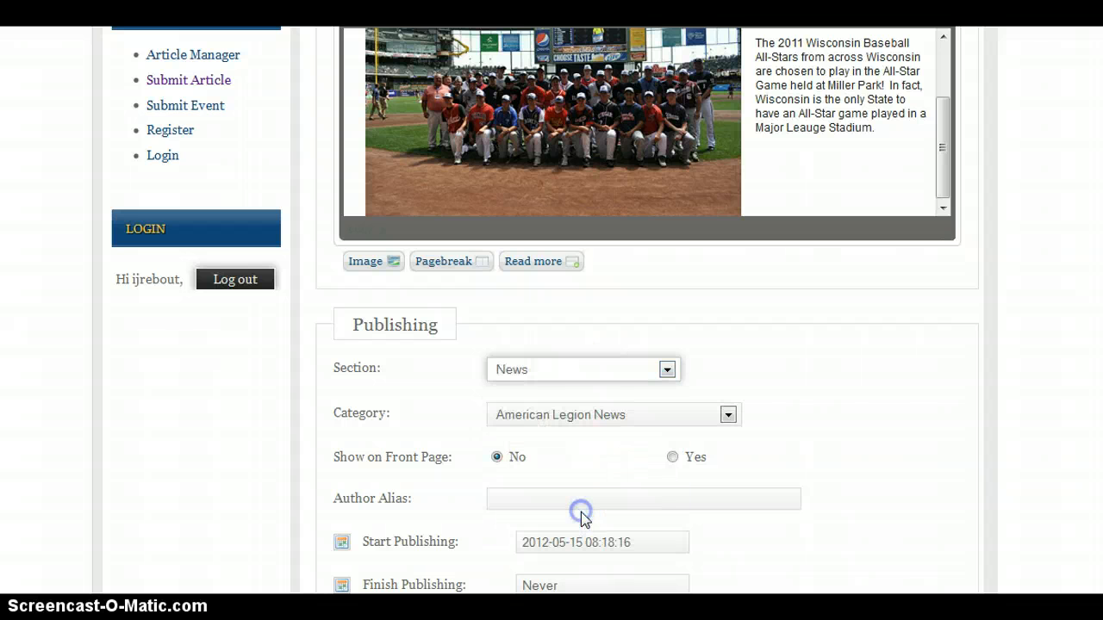
click(586, 418)
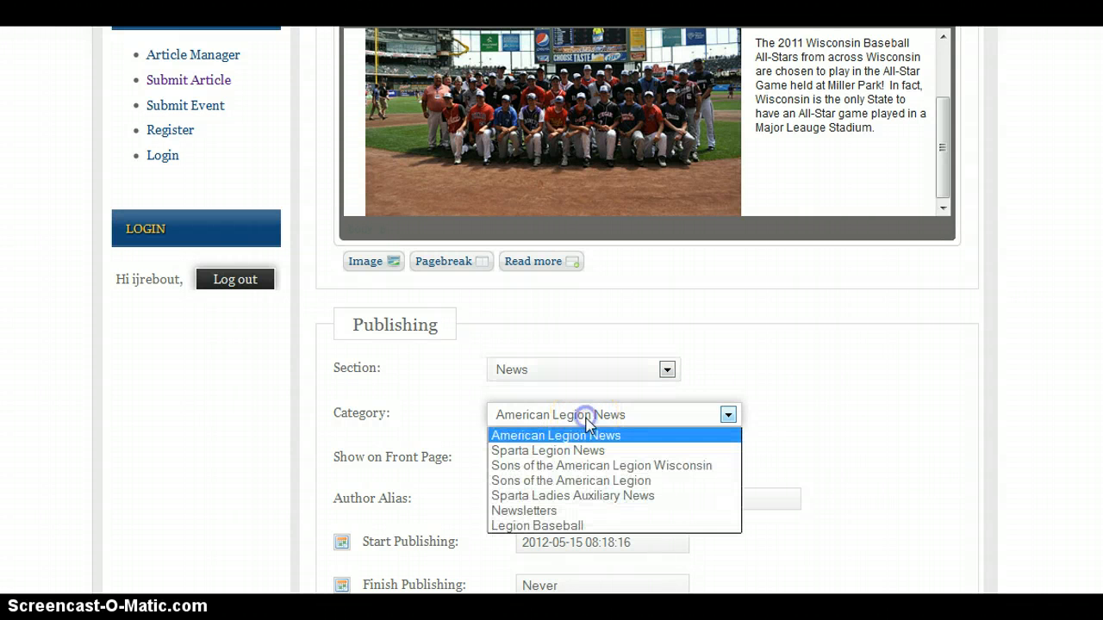
click(568, 524)
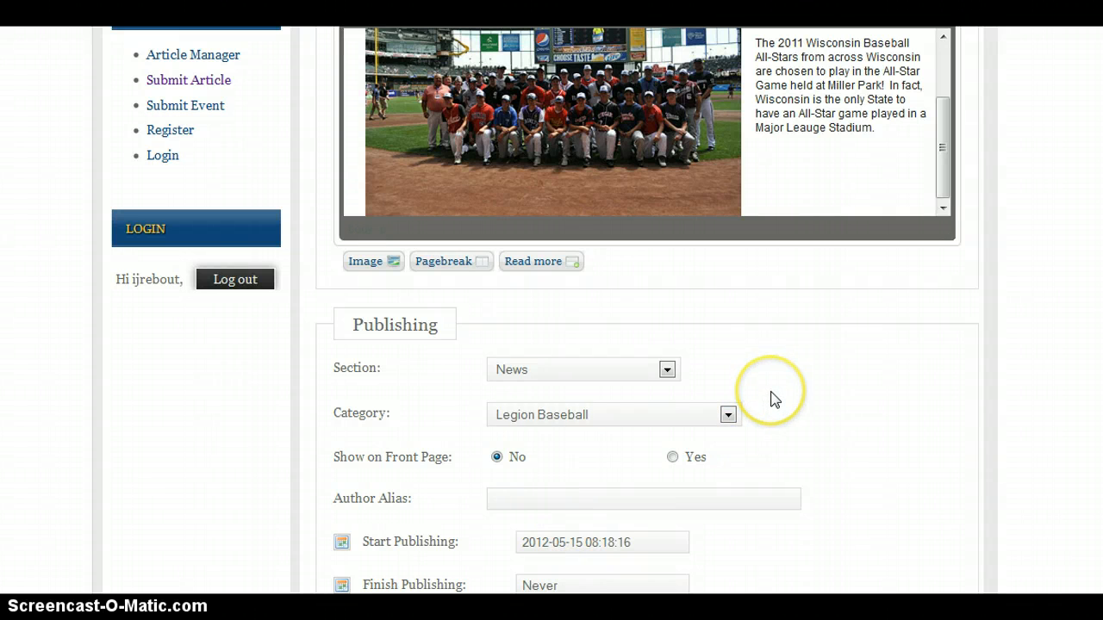
Save the submitted article
scroll(770, 394, up, 4)
scroll(772, 392, up, 1)
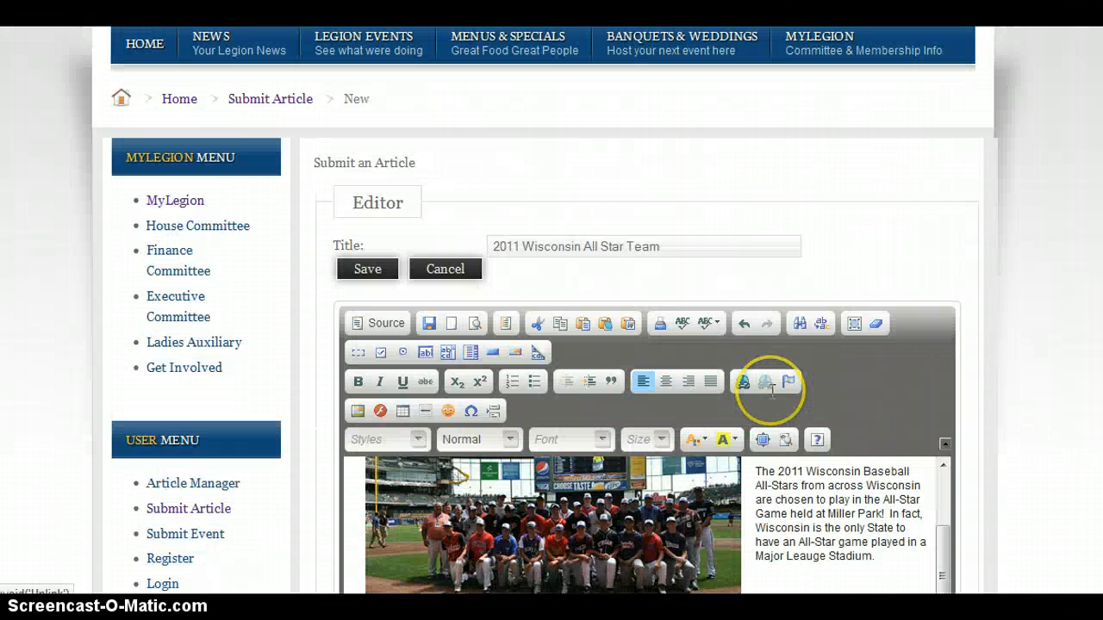
click(367, 269)
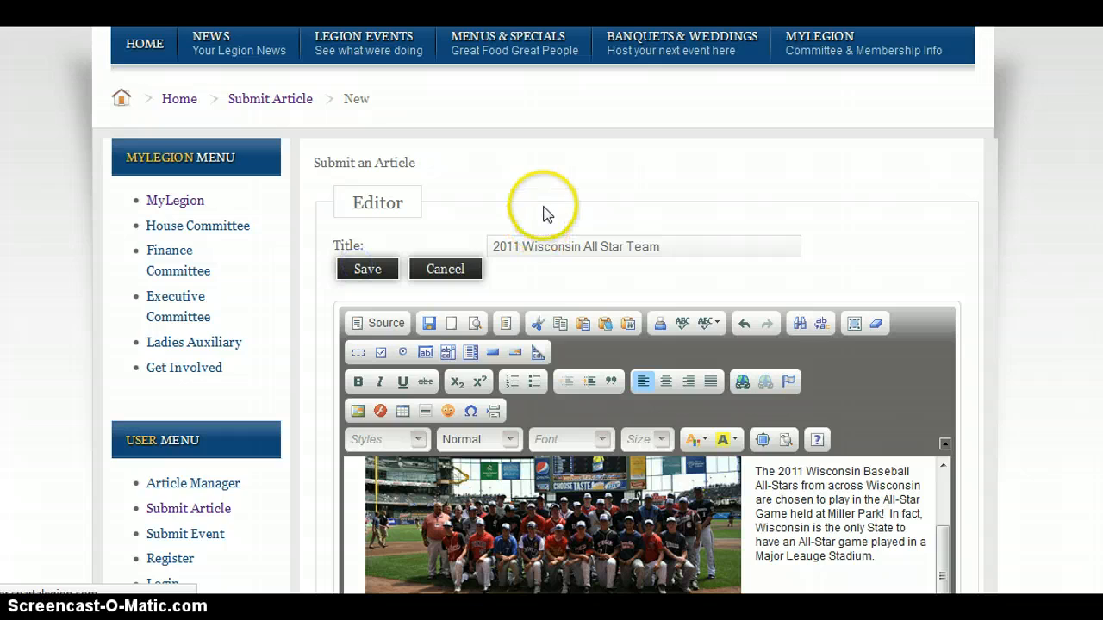
Open the Legion Baseball page from the site's News menu to look for the article
scroll(68, 409, down, 4)
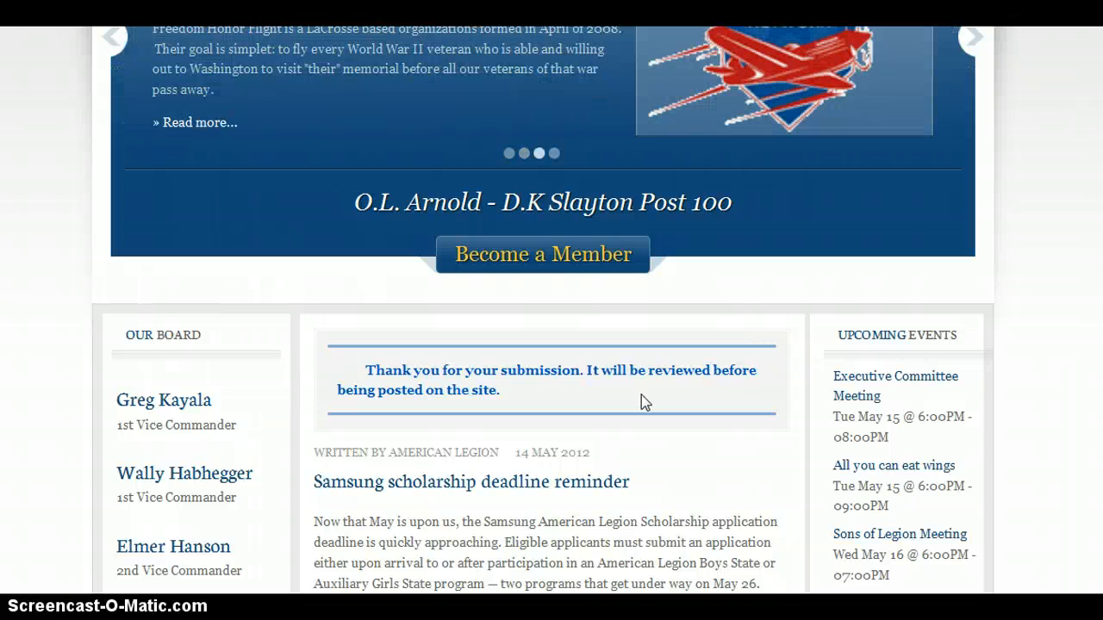
scroll(641, 403, up, 3)
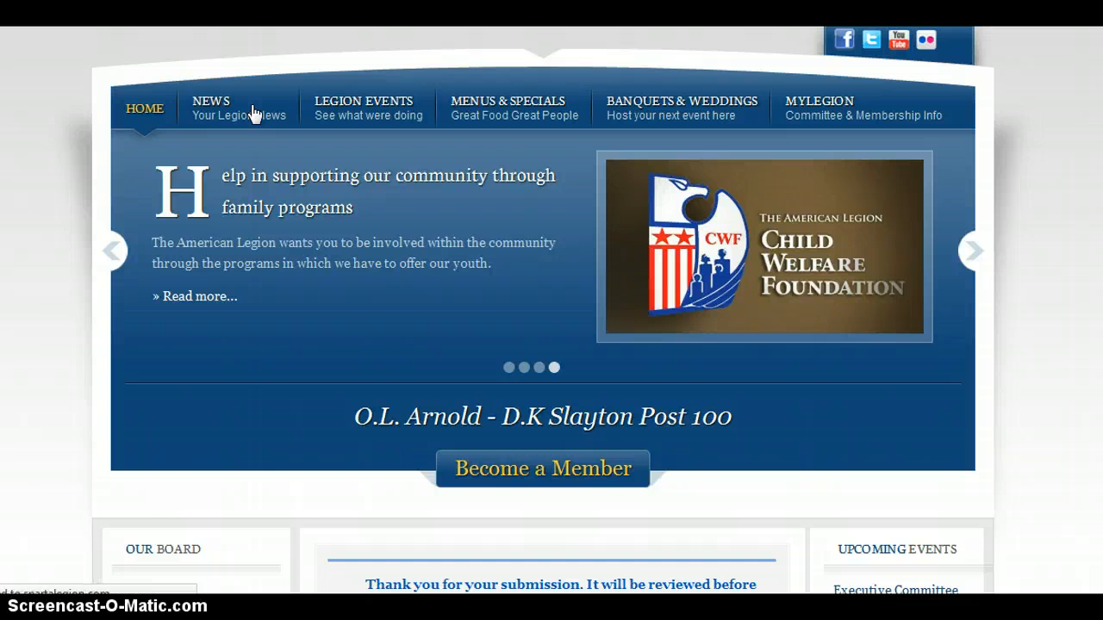
click(174, 117)
scroll(50, 225, down, 2)
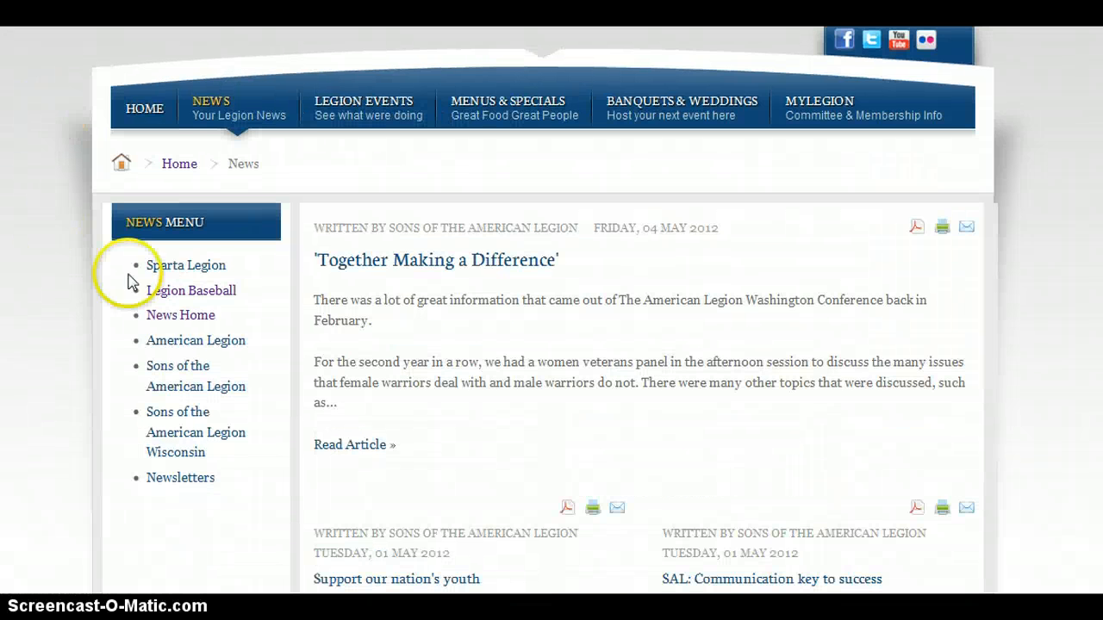
click(175, 296)
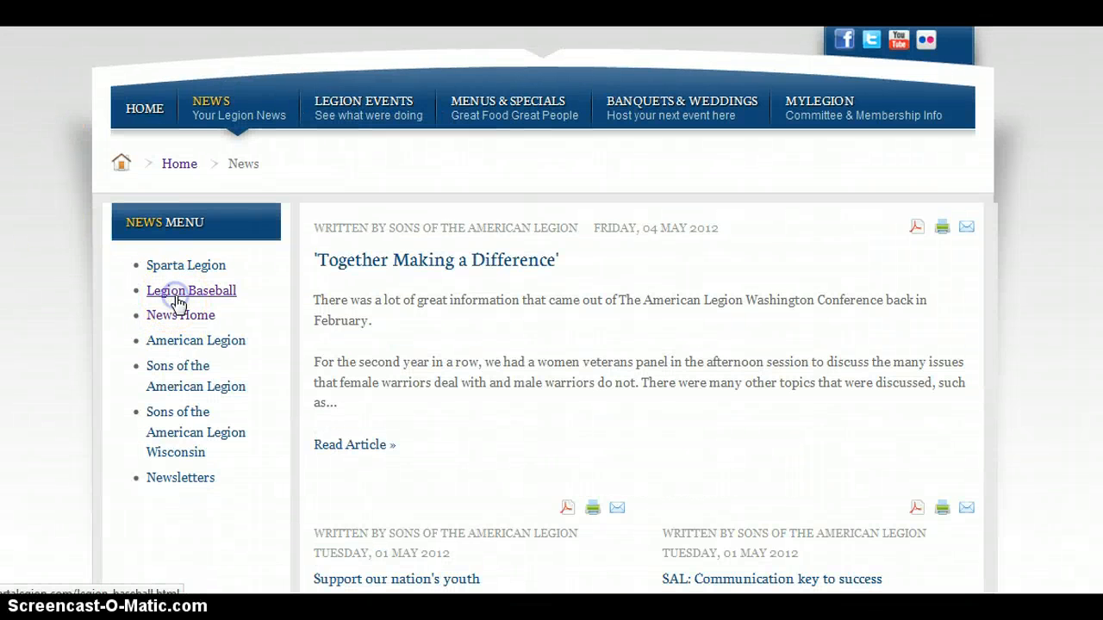